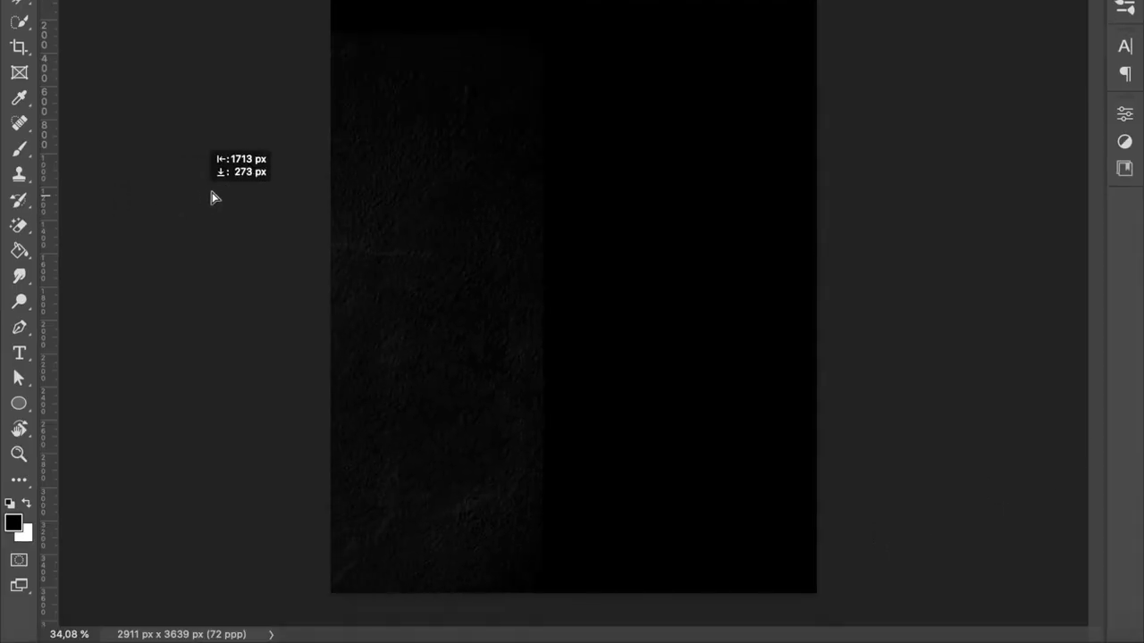
# Lay the wall texture across the canvas, centre Santa, and place the virus at upper-left
pyautogui.moveTo(214, 197); pyautogui.dragTo(438, 167)
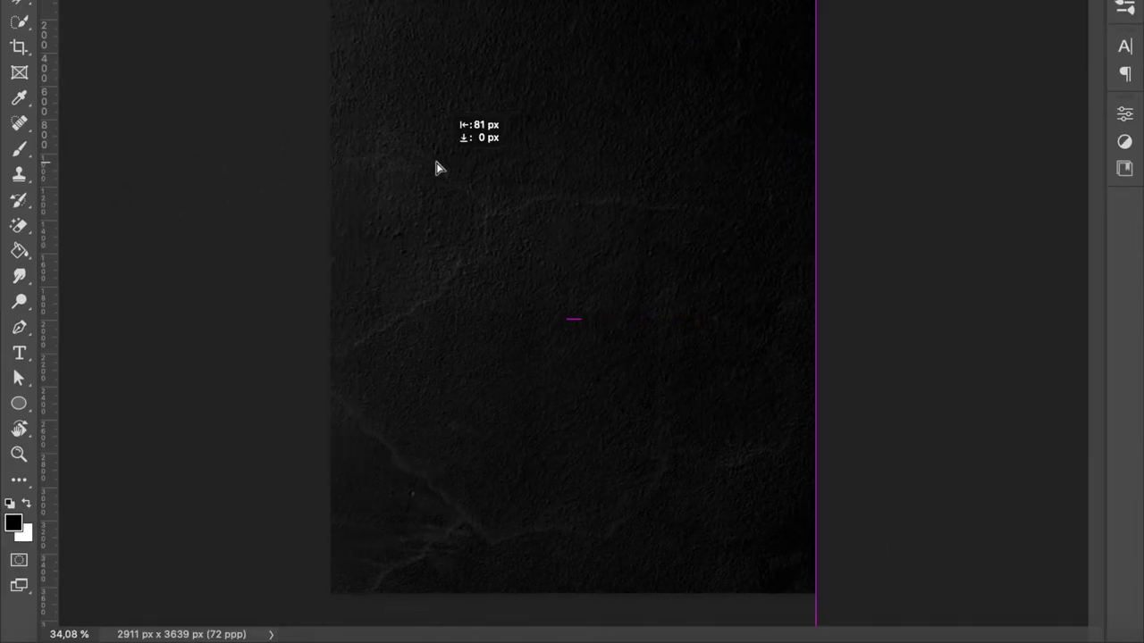
pyautogui.moveTo(903, 304)
pyautogui.mouseDown()
pyautogui.moveTo(242, 69)
pyautogui.moveTo(446, 229)
pyautogui.moveTo(496, 283)
pyautogui.moveTo(563, 327)
pyautogui.moveTo(591, 327)
pyautogui.mouseUp()
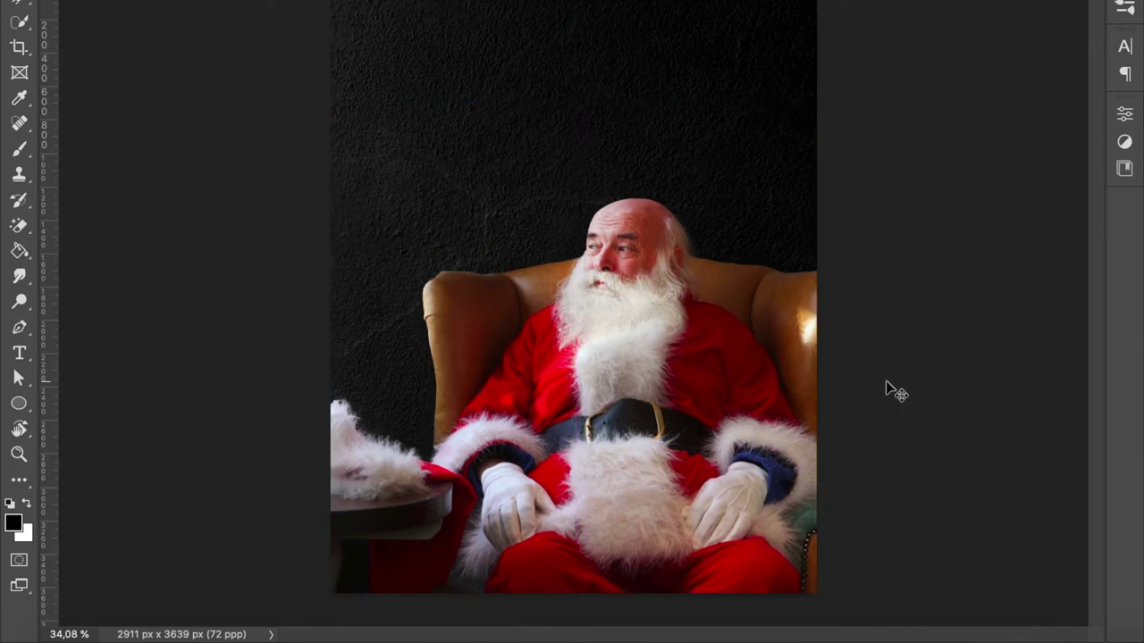
pyautogui.moveTo(889, 391)
pyautogui.mouseDown()
pyautogui.moveTo(971, 77)
pyautogui.moveTo(718, 71)
pyautogui.moveTo(501, 89)
pyautogui.moveTo(384, 174)
pyautogui.moveTo(348, 185)
pyautogui.mouseUp()
pyautogui.hotkey('ctrl', 't')
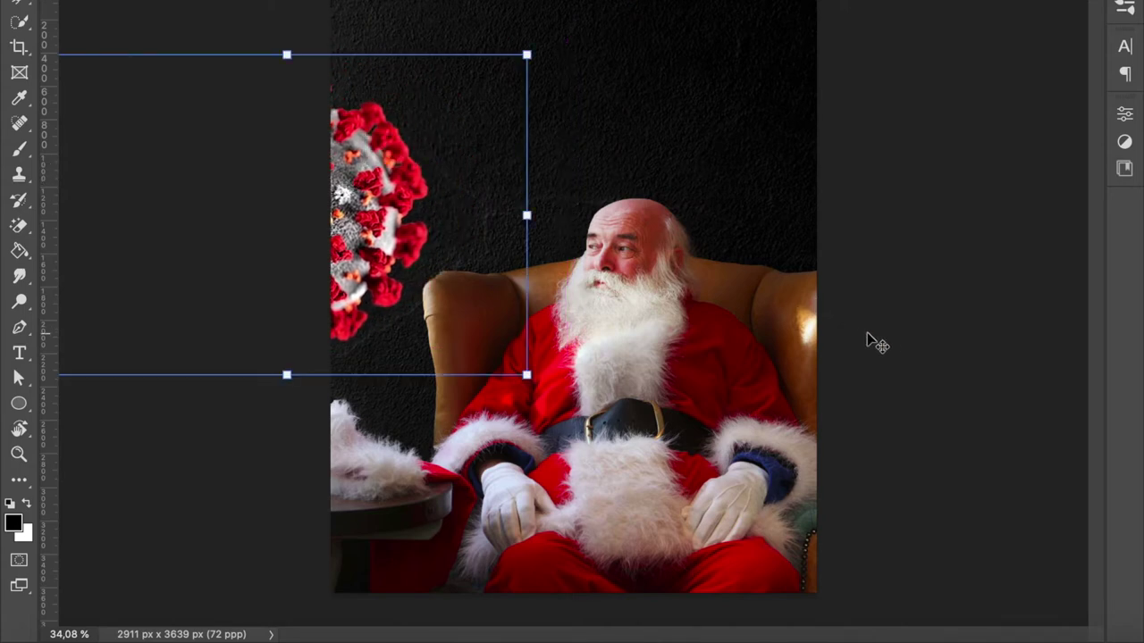
pyautogui.click(902, 349)
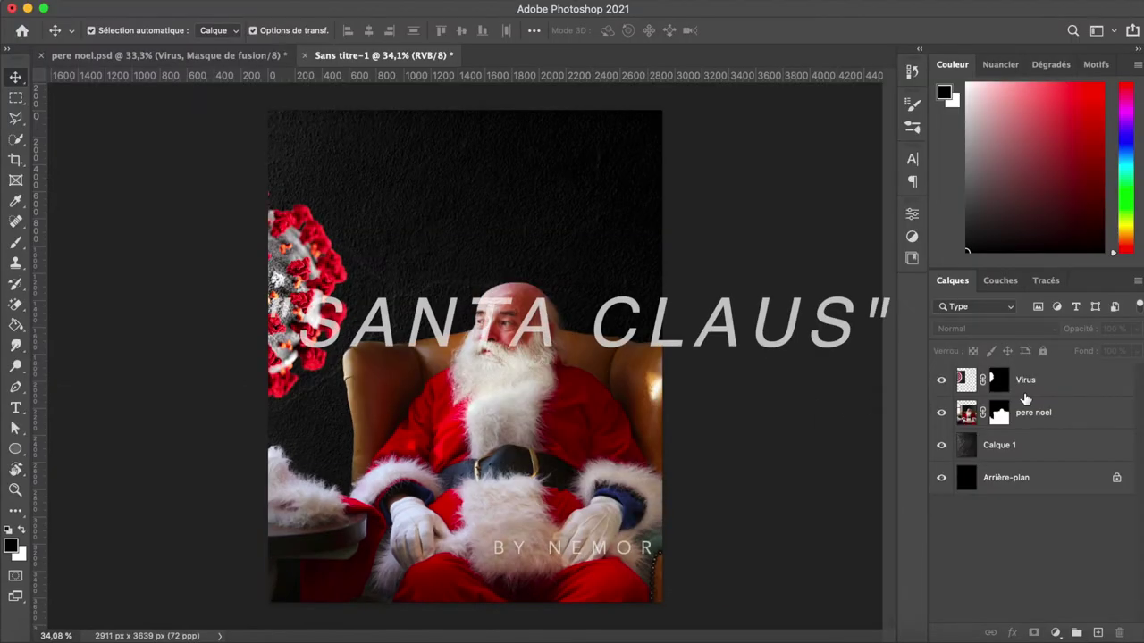
# Toggle the layers' visibility off and on, then select the texture layer Calque 1
pyautogui.moveTo(941, 380)
pyautogui.mouseDown()
pyautogui.moveTo(942, 444)
pyautogui.moveTo(941, 380)
pyautogui.mouseUp()
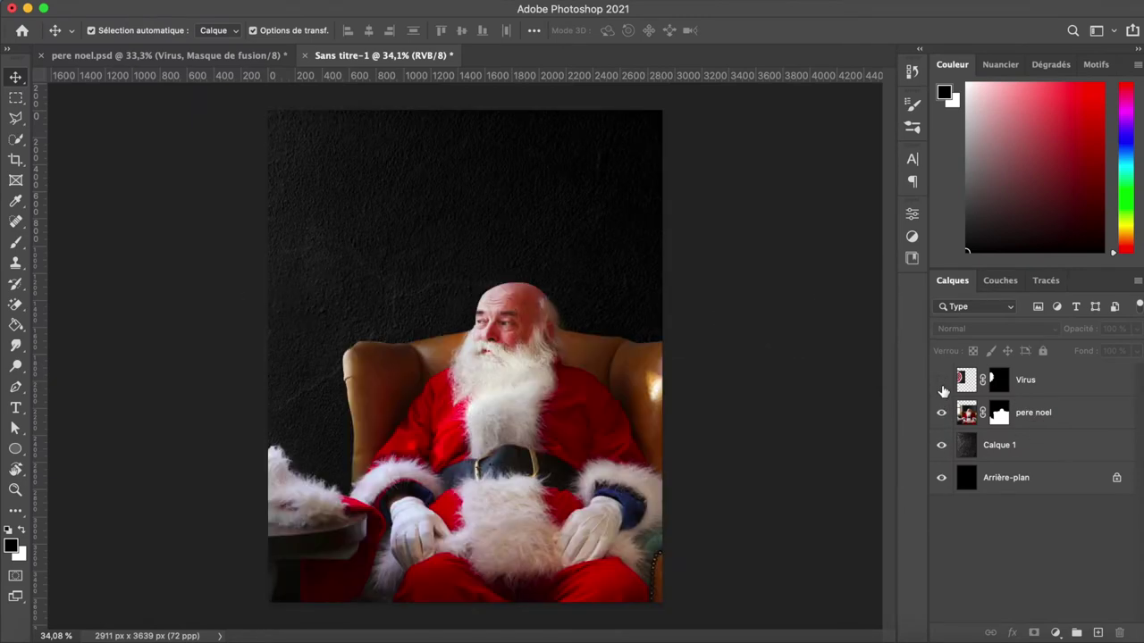
pyautogui.click(1001, 444)
pyautogui.click(1056, 633)
# Add a clipped Levels layer on the texture Calque 1 with output topping at 158
pyautogui.click(1041, 390)
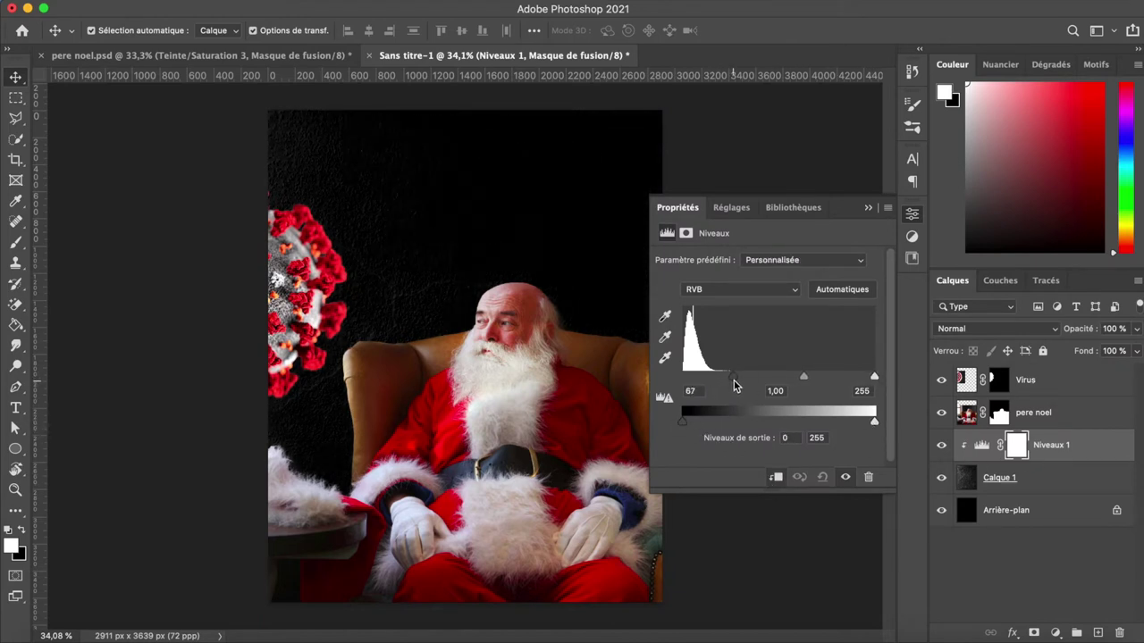
pyautogui.click(868, 207)
pyautogui.doubleClick(979, 449)
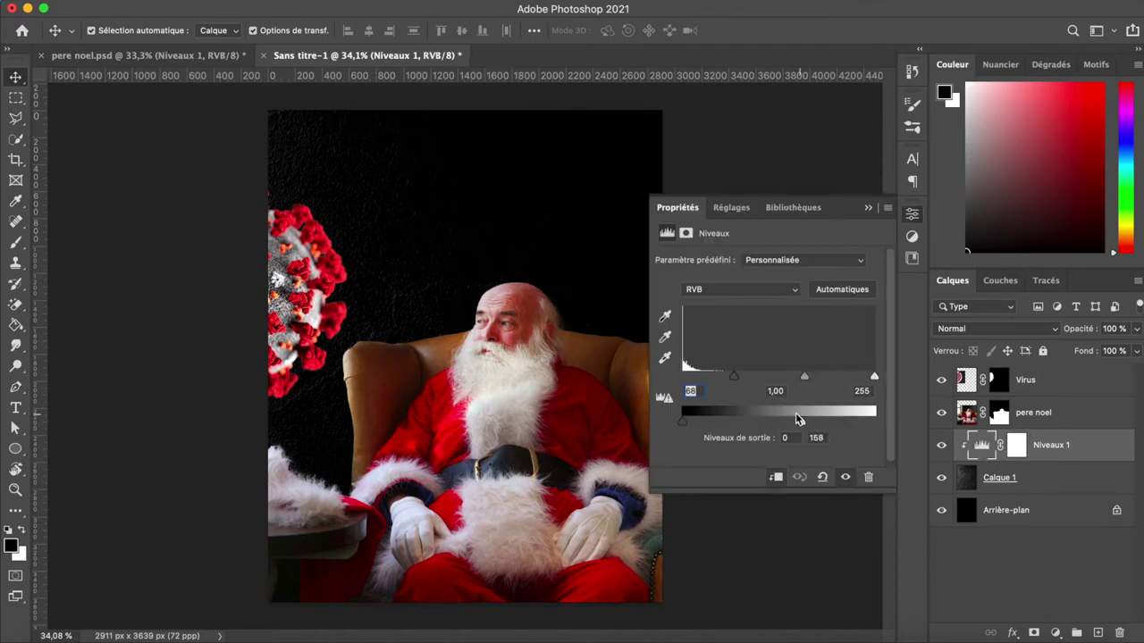
pyautogui.click(868, 208)
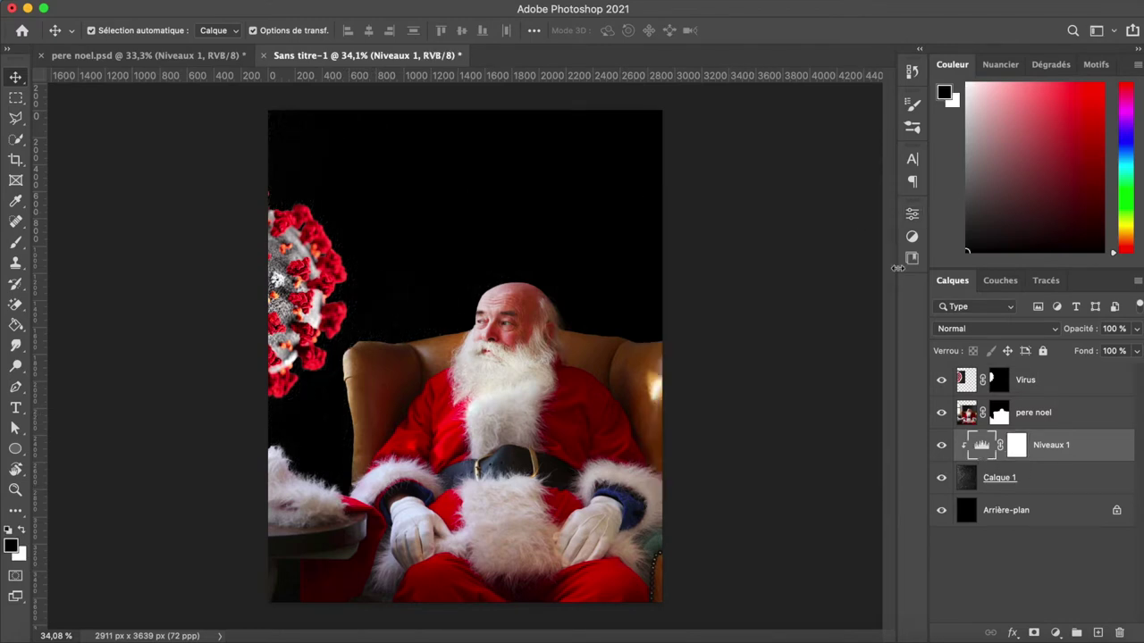
# Add a clipped Exposure layer to pere noel with exposure -1,62 and gamma 0,58
pyautogui.click(1037, 412)
pyautogui.click(1056, 633)
pyautogui.click(1015, 418)
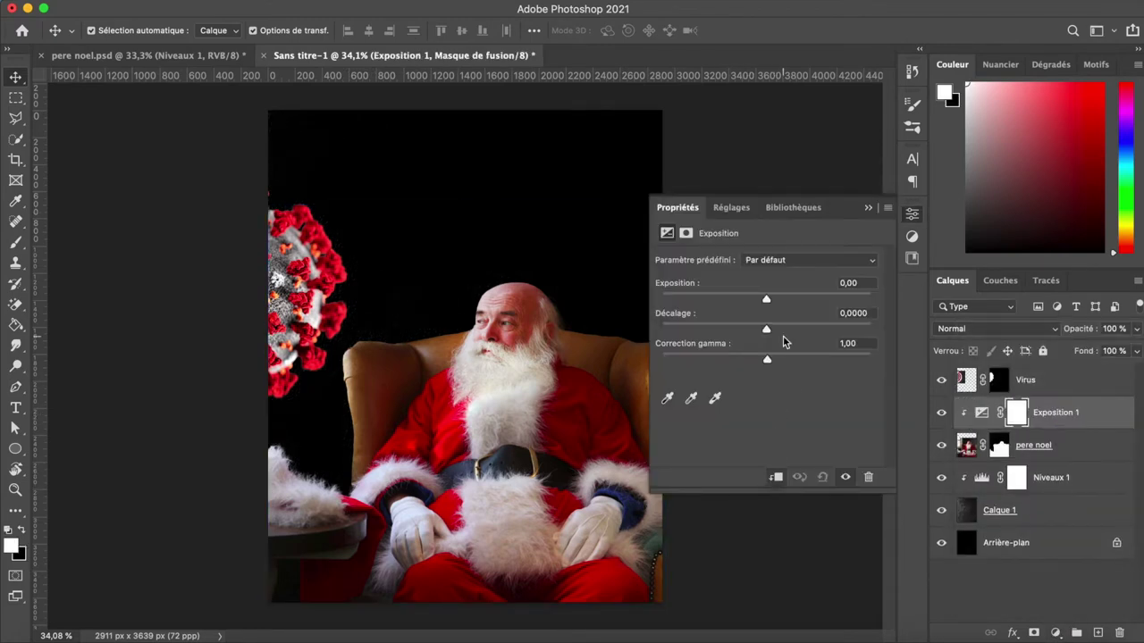
pyautogui.moveTo(758, 299); pyautogui.dragTo(741, 299)
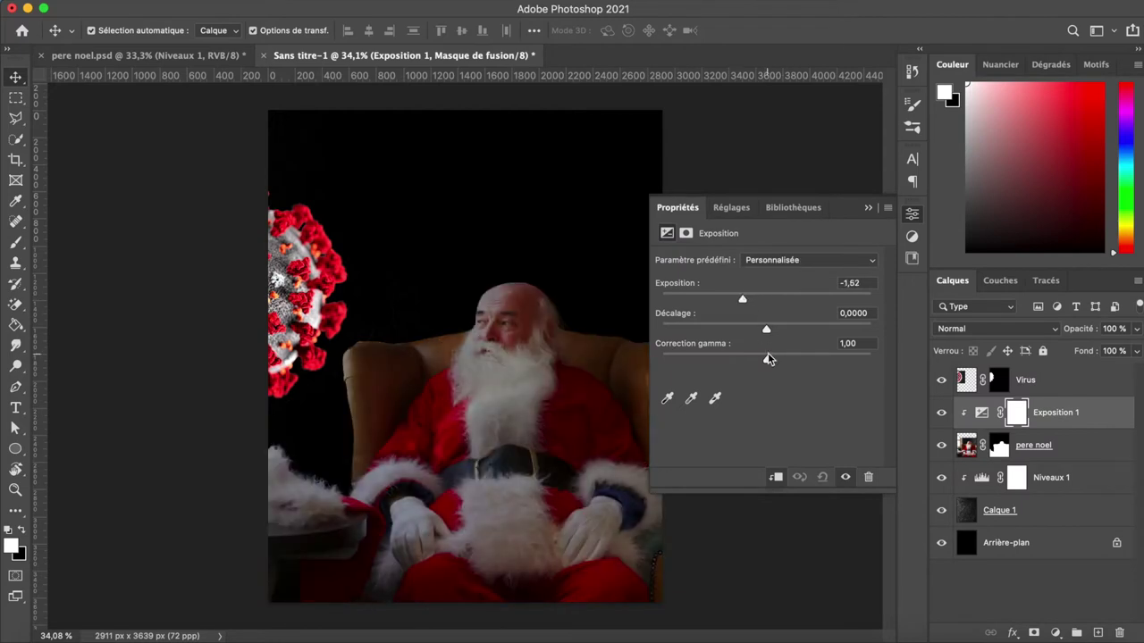
pyautogui.moveTo(766, 359); pyautogui.dragTo(802, 359)
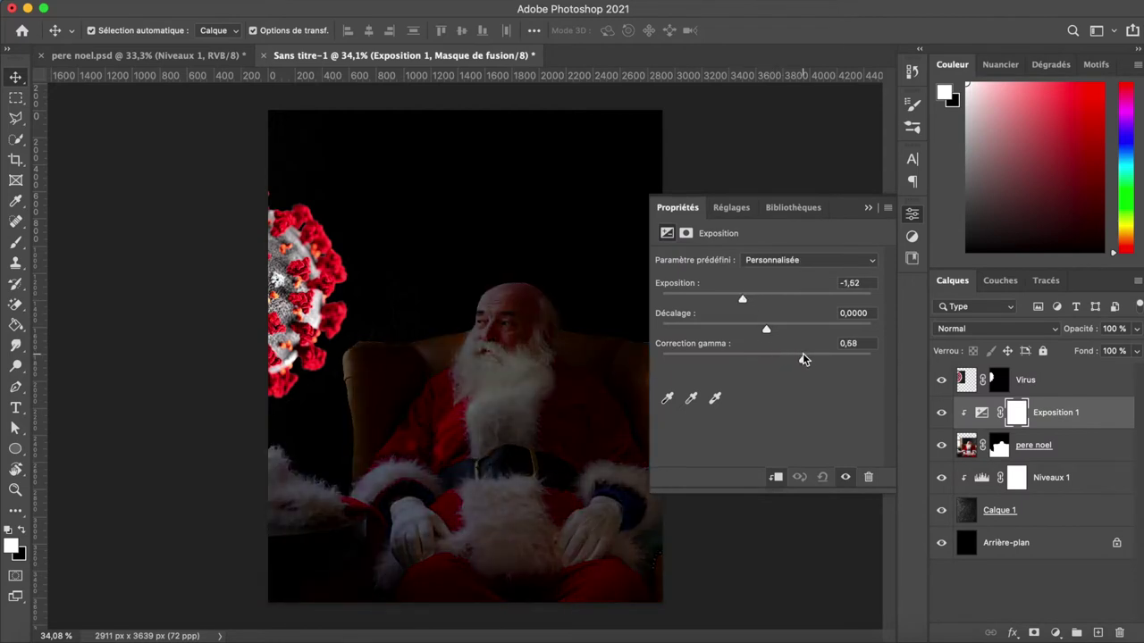
pyautogui.click(867, 209)
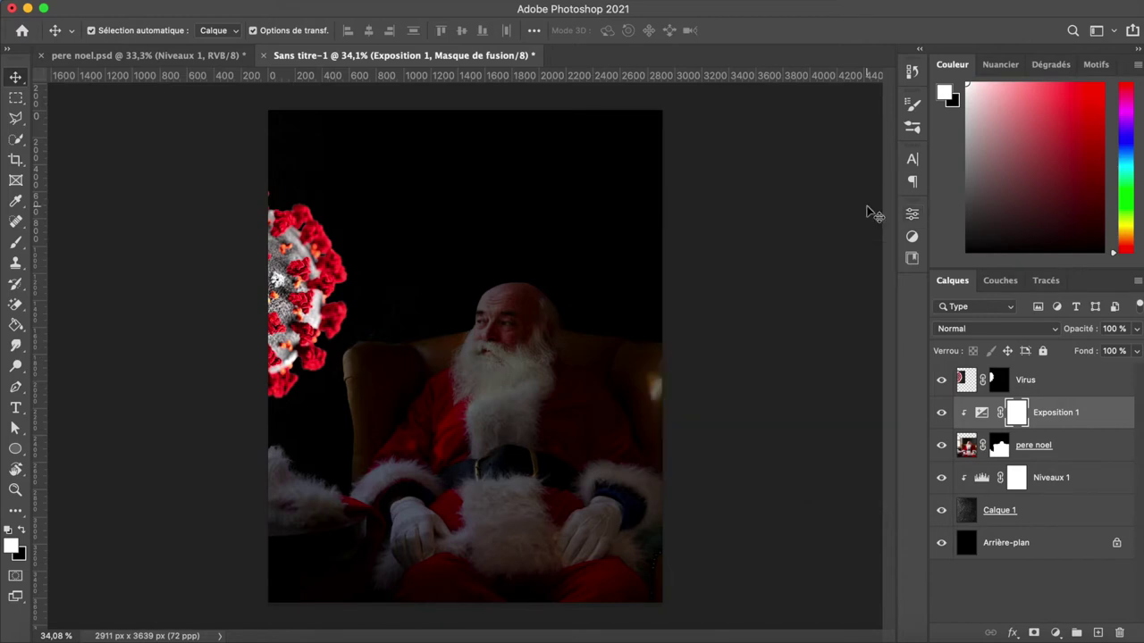
pyautogui.scroll(3, 567, 439)
# Paint white on the Exposure mask with a soft brush to restore the beard and left fur cuff
pyautogui.scroll(2, 567, 439)
pyautogui.press('b')
pyautogui.click(98, 30)
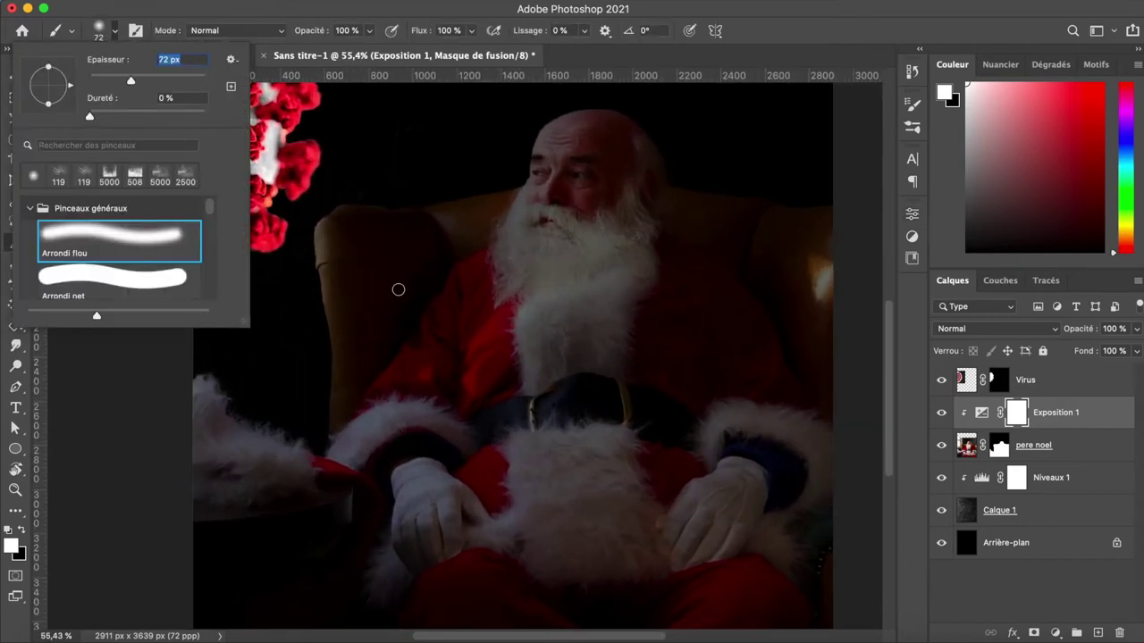
pyautogui.press('Return')
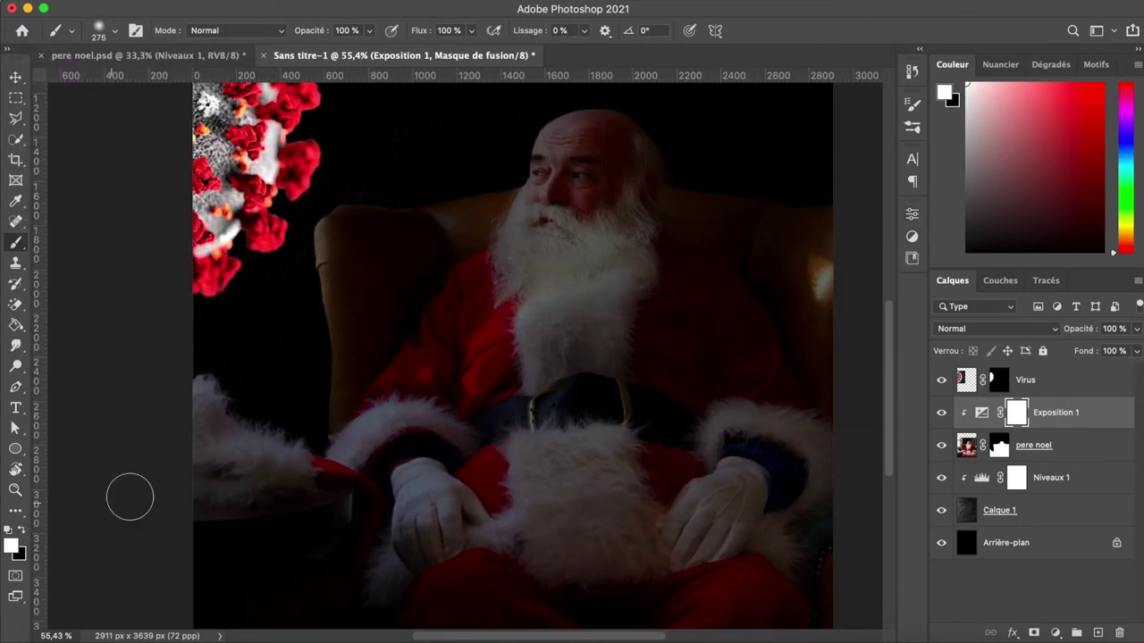
pyautogui.scroll(2, 485, 217)
pyautogui.moveTo(485, 217)
pyautogui.mouseDown()
pyautogui.moveTo(510, 357)
pyautogui.moveTo(527, 293)
pyautogui.moveTo(562, 421)
pyautogui.mouseUp()
pyautogui.scroll(-2, 547, 411)
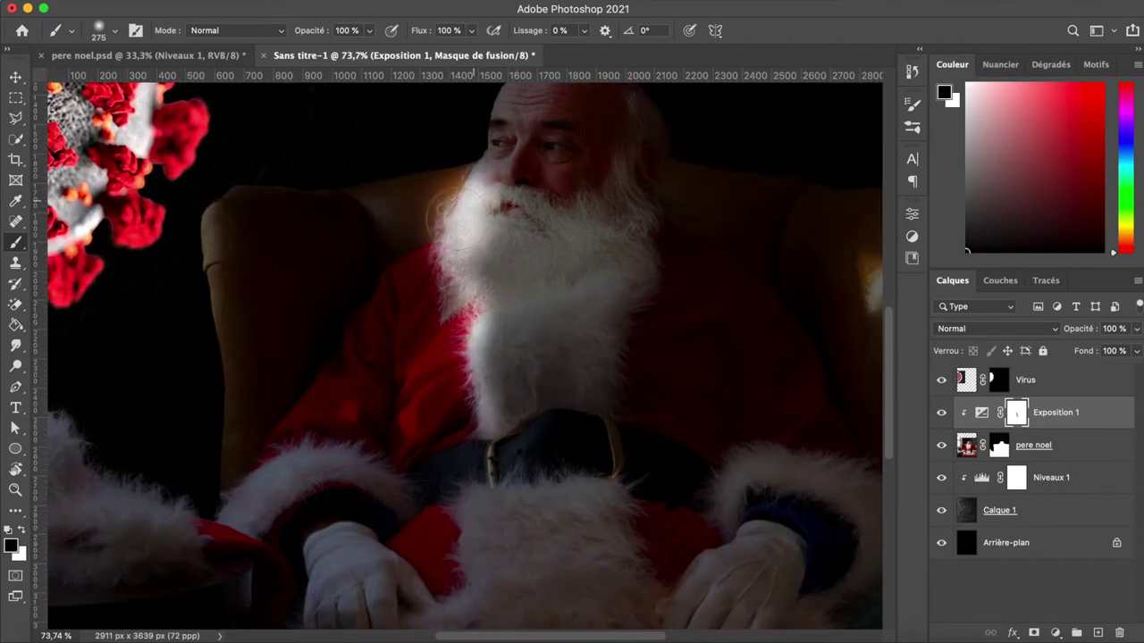
pyautogui.scroll(1, 242, 309)
pyautogui.moveTo(242, 308)
pyautogui.mouseDown()
pyautogui.moveTo(265, 322)
pyautogui.moveTo(306, 429)
pyautogui.moveTo(477, 334)
pyautogui.moveTo(397, 421)
pyautogui.mouseUp()
# Alternate black and white on the mask to refine the beard and belly fur
pyautogui.press('x')
pyautogui.scroll(1, 523, 388)
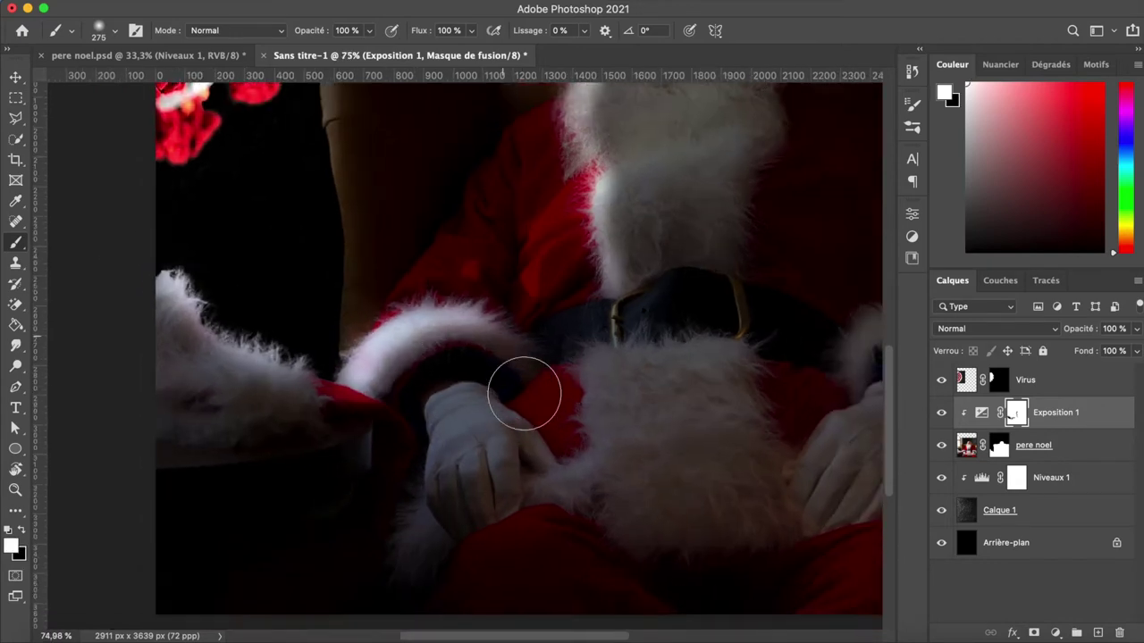
pyautogui.moveTo(468, 340)
pyautogui.mouseDown()
pyautogui.moveTo(452, 459)
pyautogui.moveTo(599, 477)
pyautogui.mouseUp()
pyautogui.press('x')
pyautogui.hotkey('ctrl', 'z')
pyautogui.click(114, 31)
pyautogui.moveTo(67, 74); pyautogui.dragTo(125, 75)
pyautogui.moveTo(614, 369); pyautogui.dragTo(384, 554)
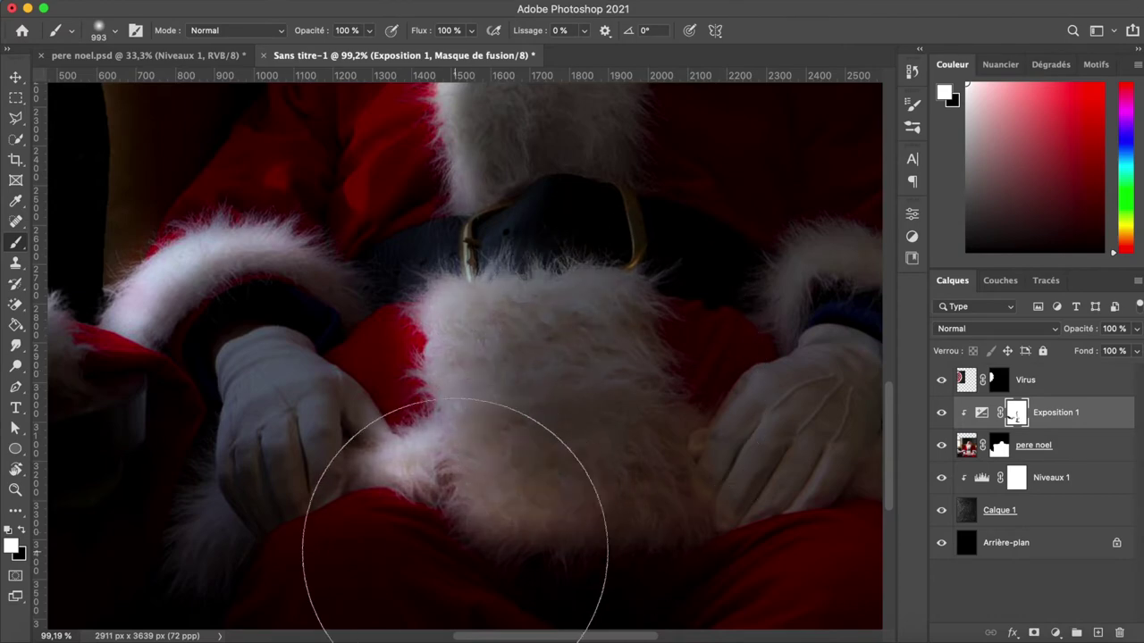
# Resize the brush and touch up the sleeve cuff fur on the mask
pyautogui.hscroll(10, 465, 357)
pyautogui.click(115, 31)
pyautogui.press('Return')
pyautogui.press('x')
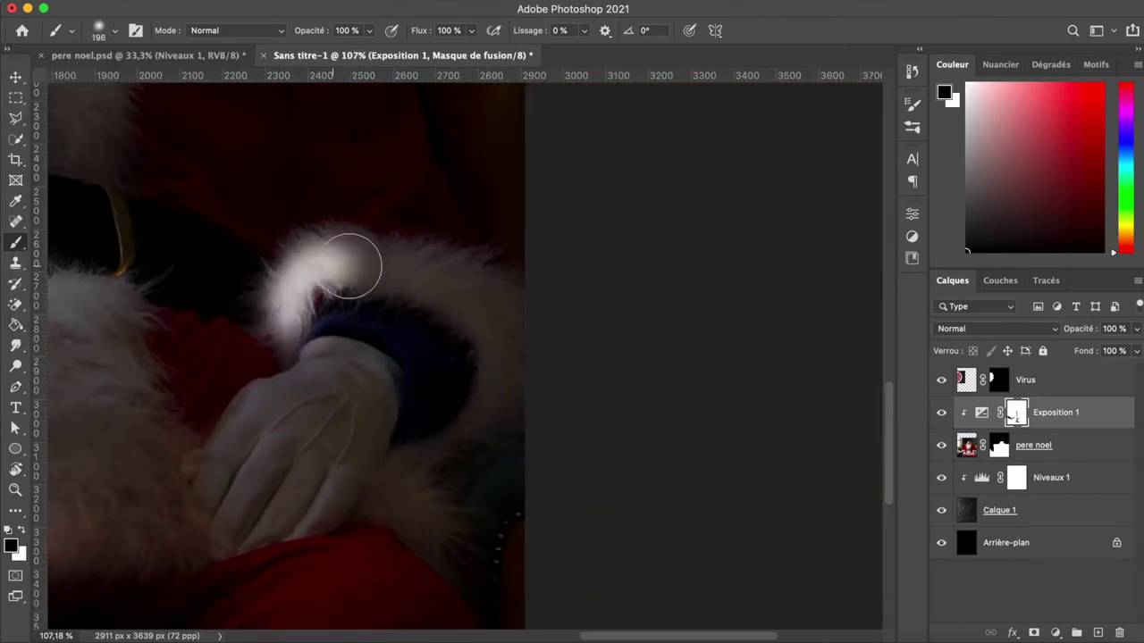
pyautogui.press('x')
pyautogui.moveTo(344, 292)
pyautogui.mouseDown()
pyautogui.moveTo(493, 424)
pyautogui.moveTo(335, 308)
pyautogui.mouseUp()
pyautogui.scroll(-3, 336, 308)
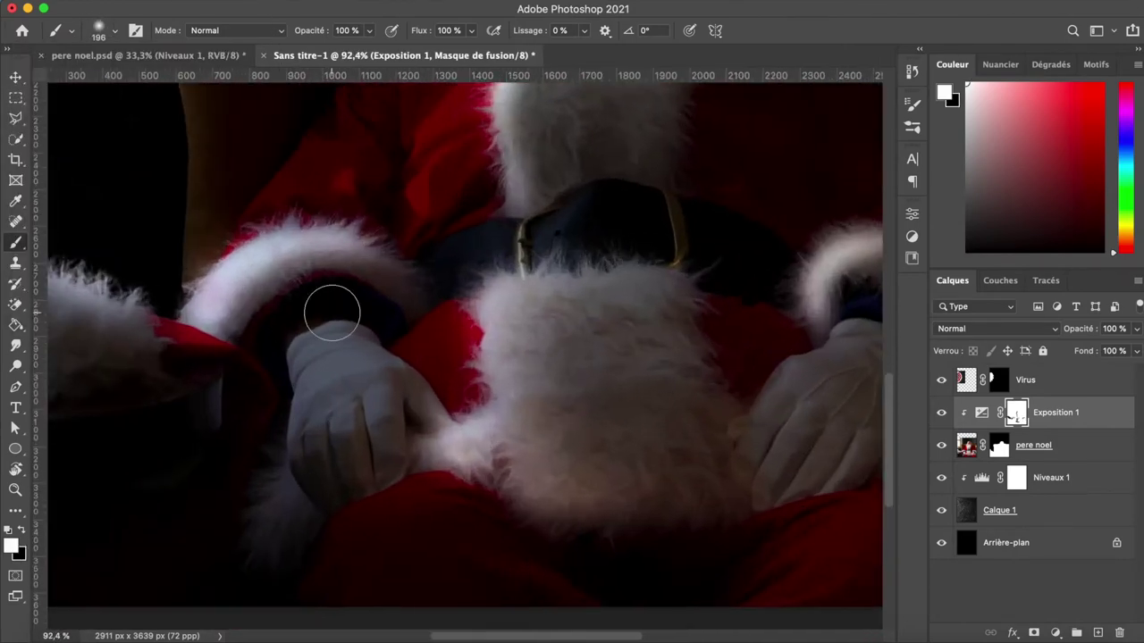
pyautogui.scroll(-3, 336, 308)
pyautogui.press('v')
pyautogui.click(1055, 633)
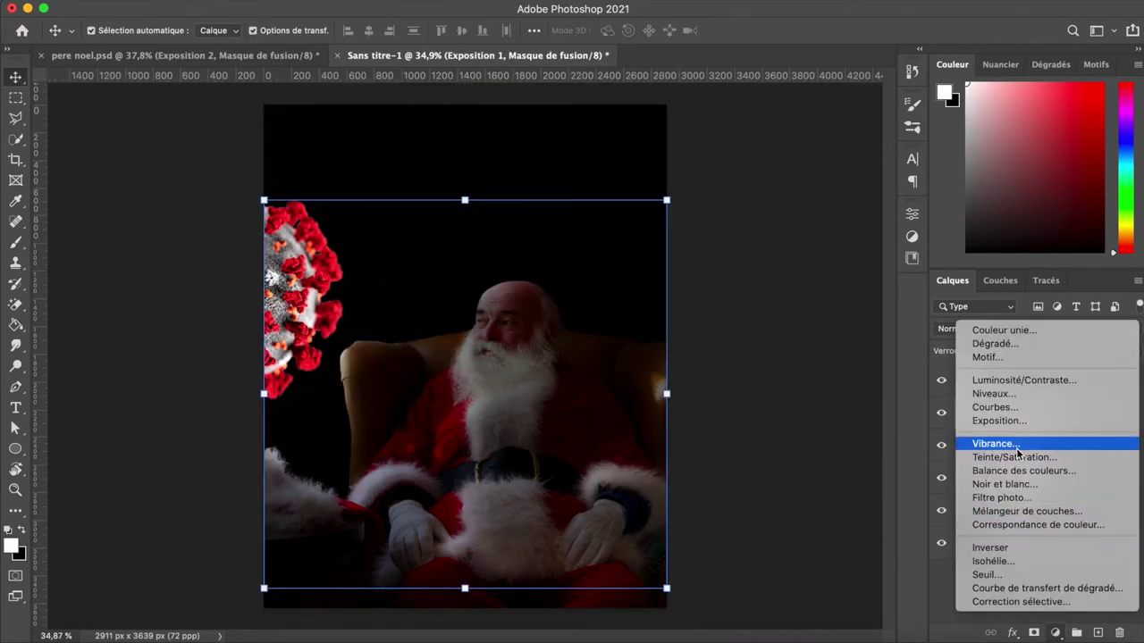
# Add a clipped Hue/Saturation colorize layer on Santa with hue 225, saturation 100, and 28% opacity
pyautogui.click(992, 458)
pyautogui.click(772, 404)
pyautogui.press('super+alt+g')
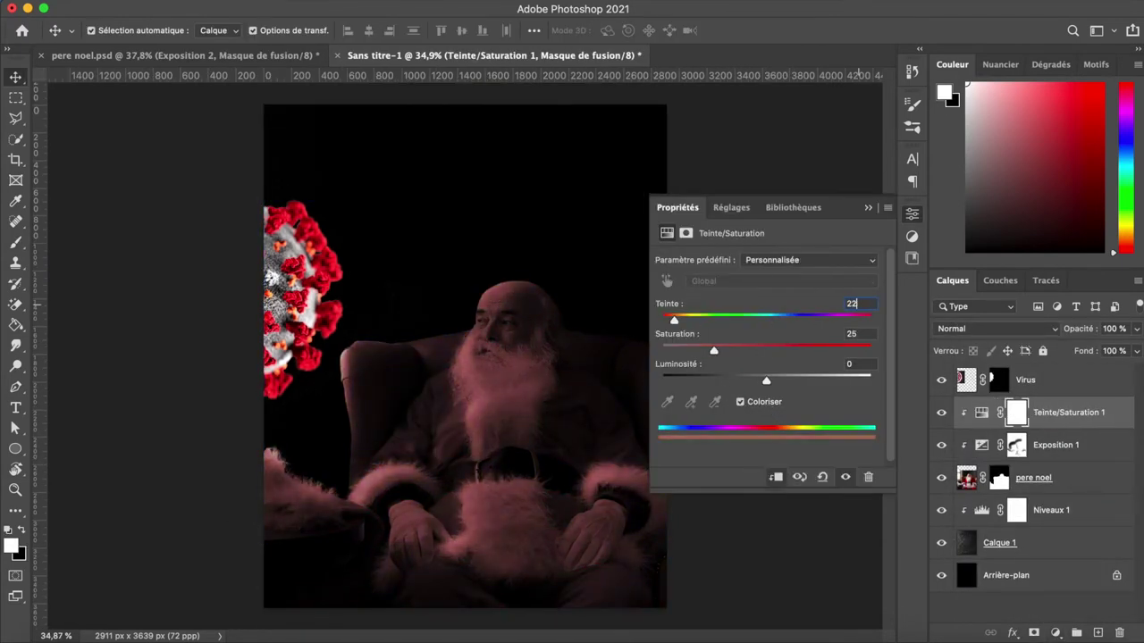
pyautogui.moveTo(714, 351); pyautogui.dragTo(937, 350)
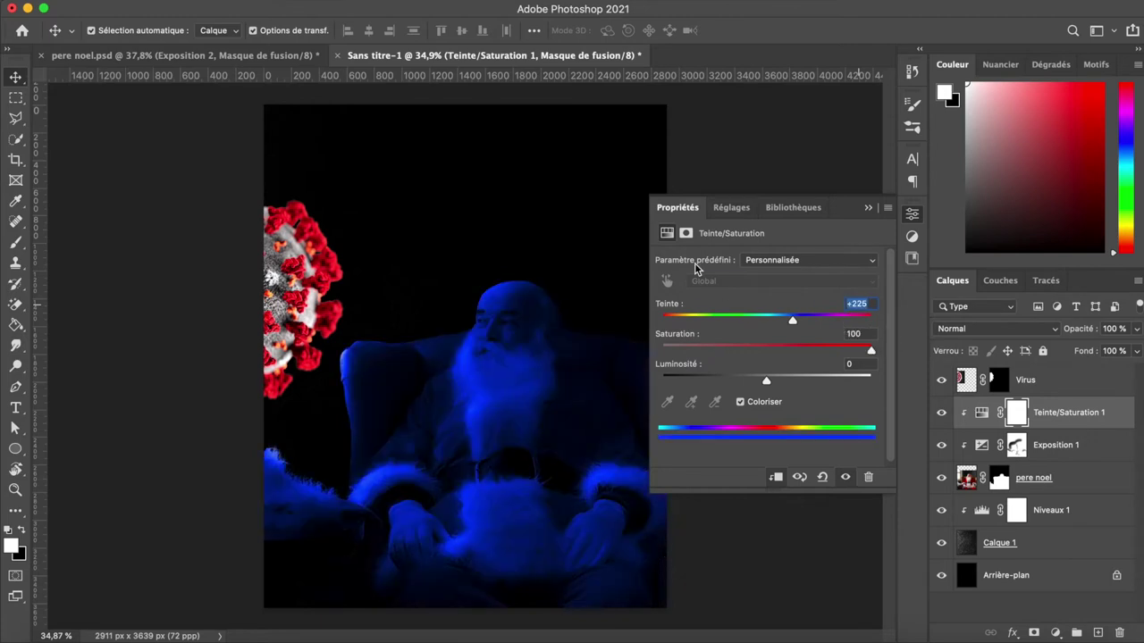
pyautogui.click(872, 210)
pyautogui.click(1125, 328)
pyautogui.moveTo(1079, 351); pyautogui.dragTo(1081, 351)
pyautogui.scroll(1, 779, 378)
pyautogui.click(1050, 393)
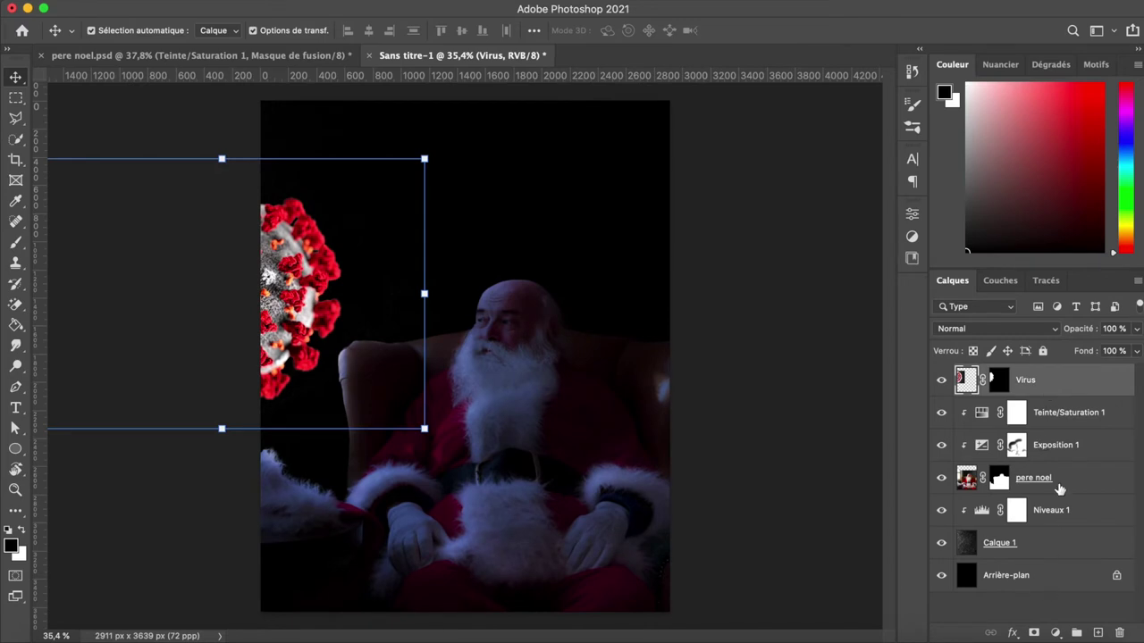
# Copy Exposition 1 and Teinte/Saturation 1 above the Virus layer and clip them to it
pyautogui.click(1076, 451)
pyautogui.keyDown('shift'); pyautogui.click(1085, 413); pyautogui.keyUp('shift')
pyautogui.moveTo(1085, 407); pyautogui.dragTo(1089, 384)
pyautogui.hotkey('ctrl', 'alt', 'g')
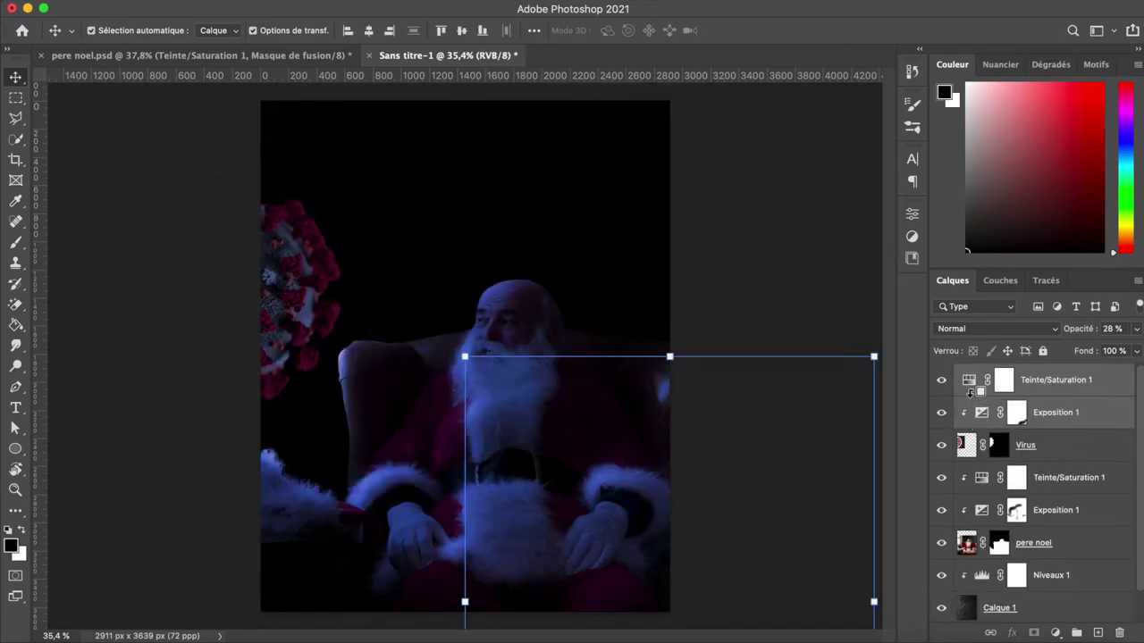
pyautogui.click(720, 248)
pyautogui.scroll(-1, 720, 247)
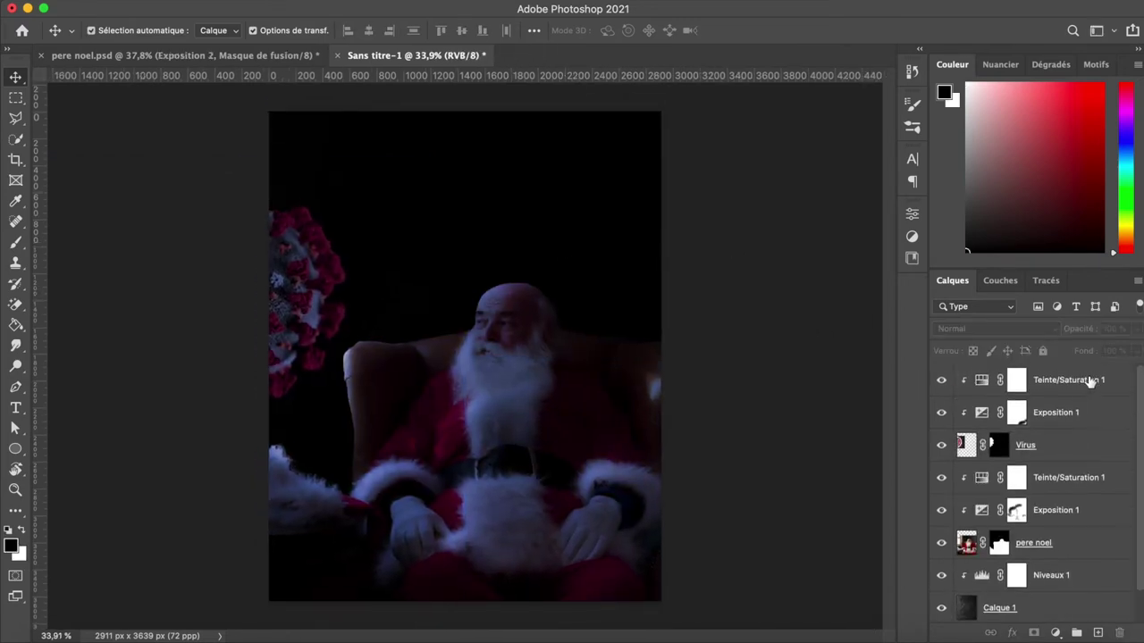
# Add an Exposition 2 layer (−2,42) with an inverted mask and paint it around the virus
pyautogui.click(1069, 380)
pyautogui.click(1056, 633)
pyautogui.click(1046, 421)
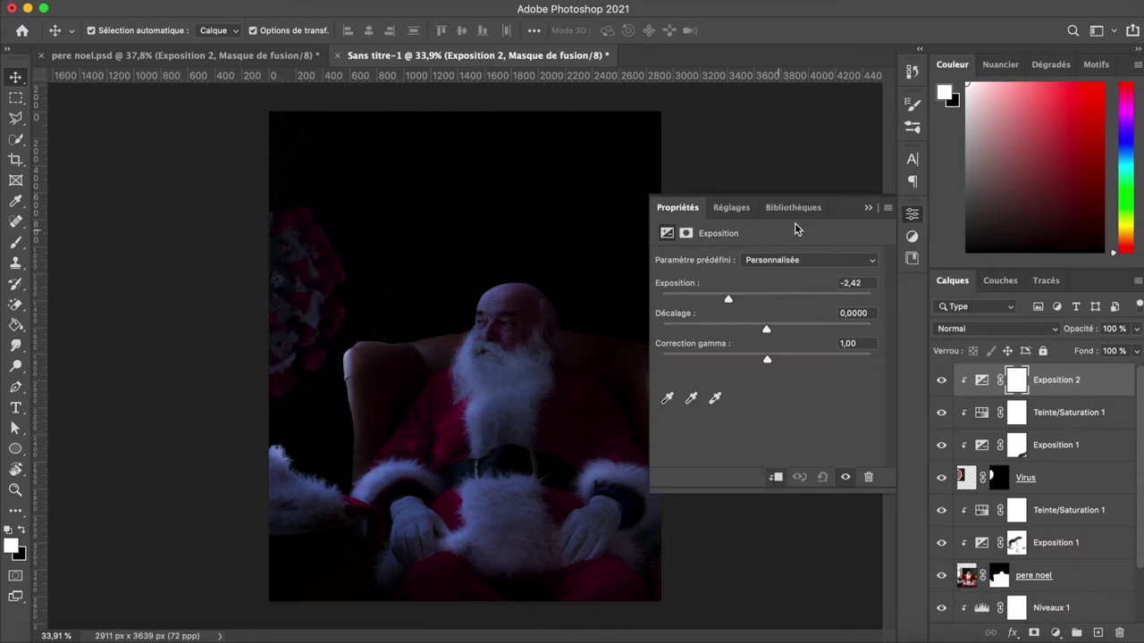
pyautogui.hotkey('ctrl', 'i')
pyautogui.press('b')
pyautogui.press('0')
pyautogui.scroll(2, 339, 212)
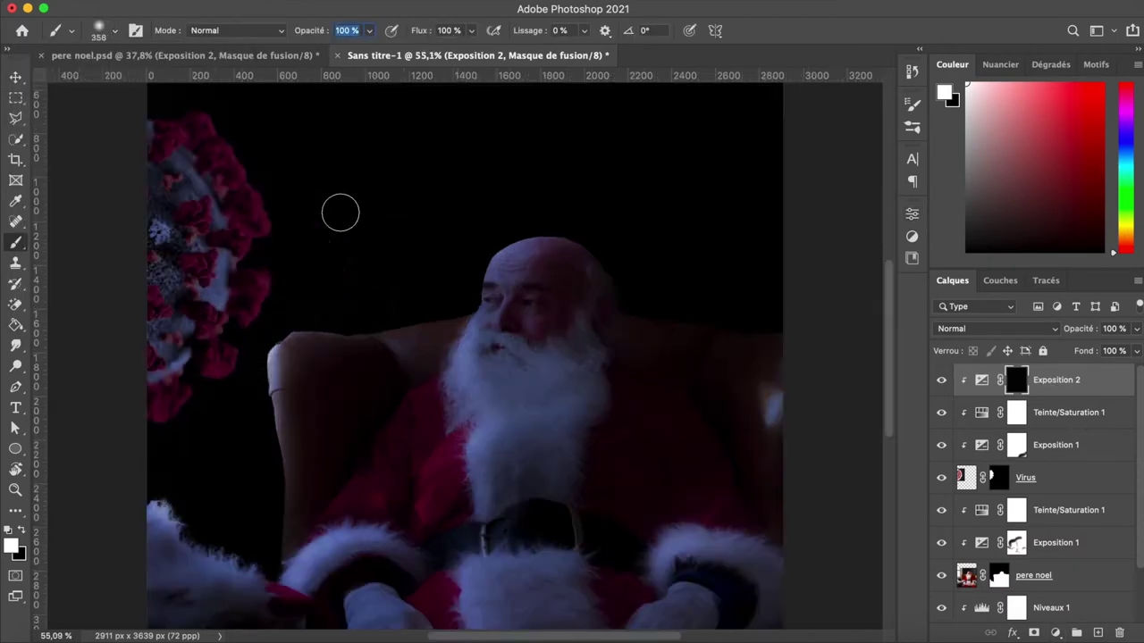
pyautogui.scroll(2, 340, 211)
pyautogui.scroll(-2, 184, 543)
pyautogui.scroll(-1, 184, 543)
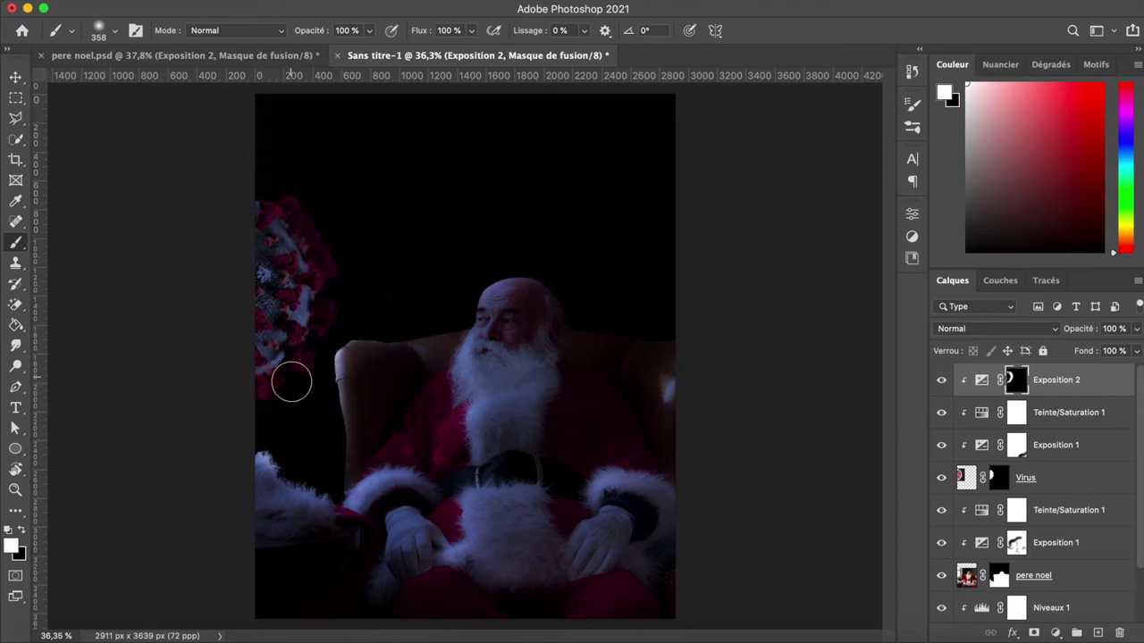
pyautogui.scroll(-1, 365, 446)
pyautogui.click(1054, 632)
pyautogui.click(992, 329)
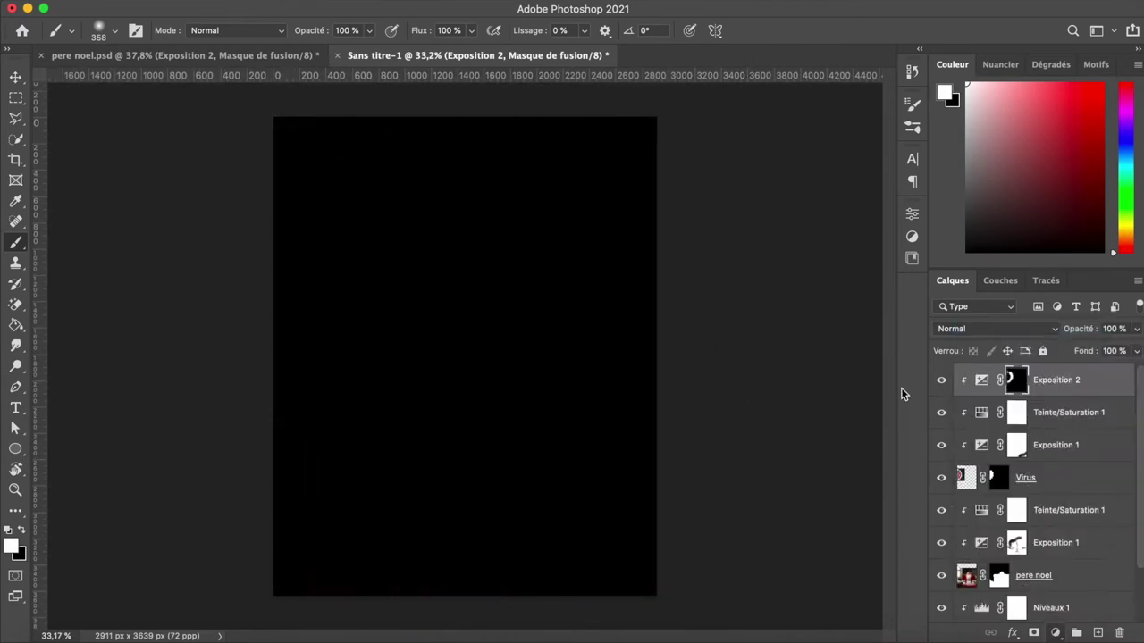
# Set the red fill to Densité linéaire (Ajout) blending and invert its mask
pyautogui.click(1012, 106)
pyautogui.click(996, 327)
pyautogui.click(987, 465)
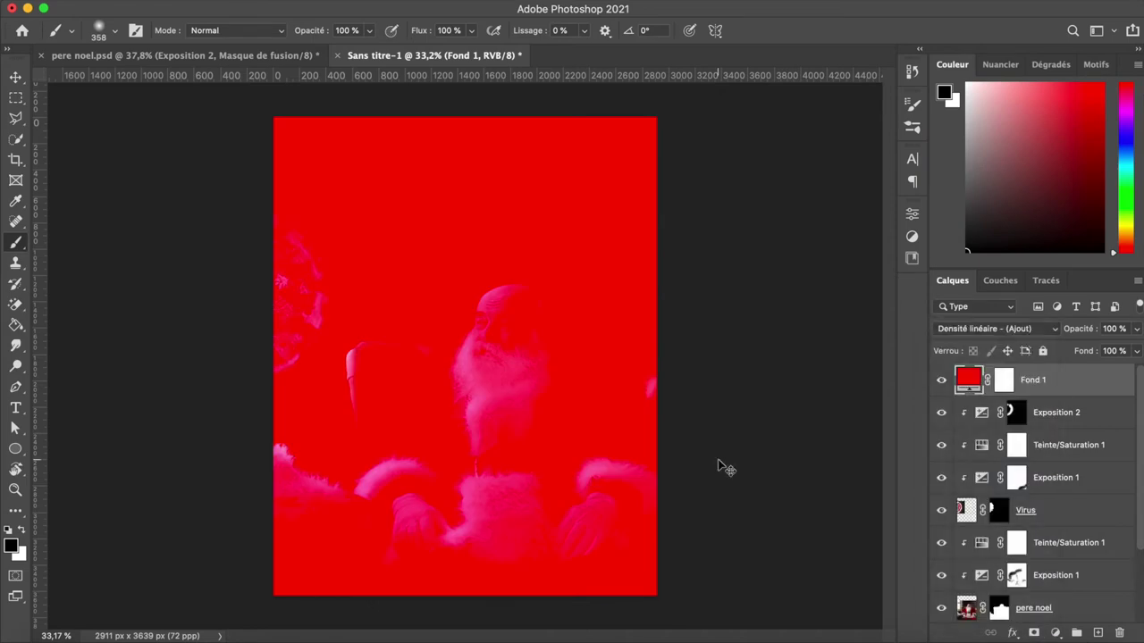
pyautogui.hotkey('ctrl', 'i')
pyautogui.write('13')
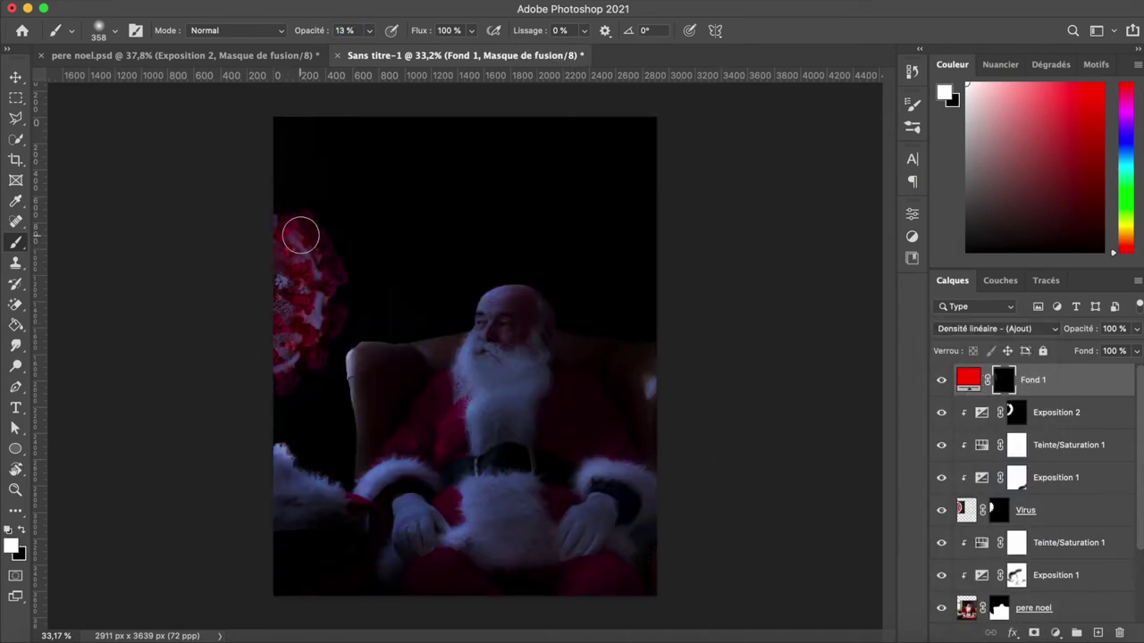
# Paint the red glow around the left virus with a 2226 px soft brush
pyautogui.rightClick(275, 349)
pyautogui.write('993')
pyautogui.press('Return')
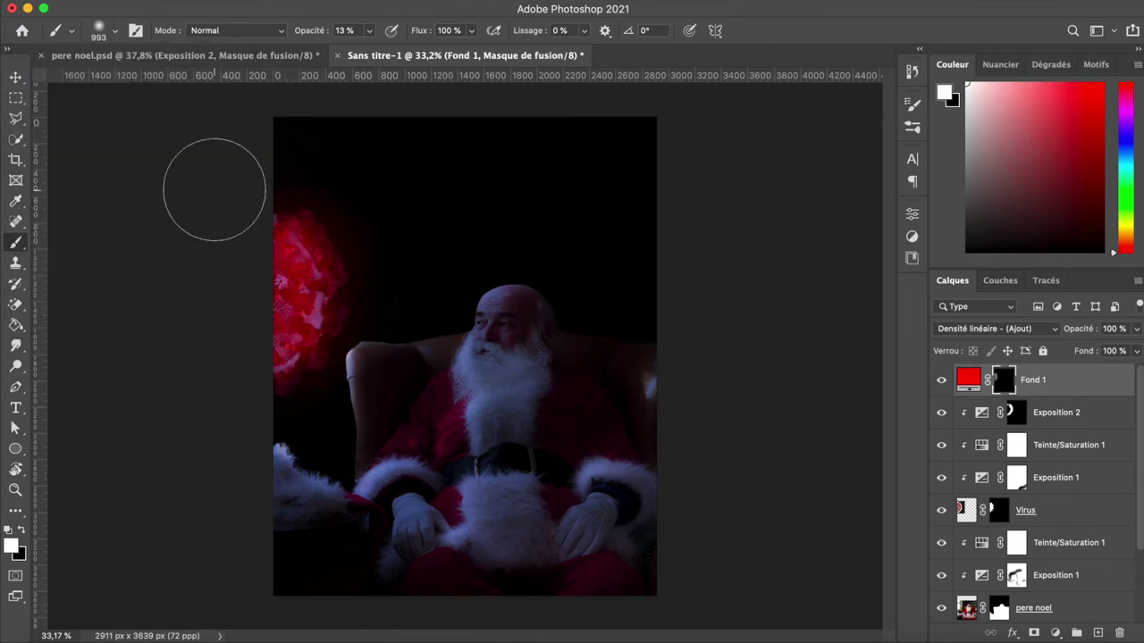
pyautogui.click(114, 30)
pyautogui.write('2226')
pyautogui.press('Return')
pyautogui.moveTo(227, 274); pyautogui.dragTo(291, 296)
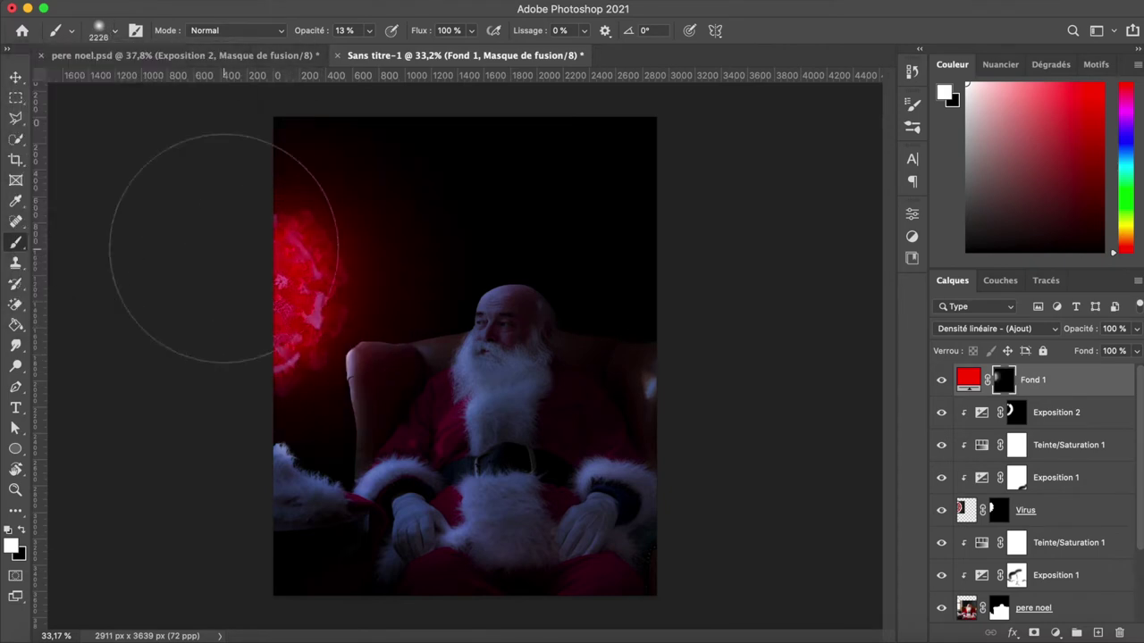
pyautogui.scroll(2, 420, 353)
# Adjust the Fond 1 fill colour to red ff3e3e
pyautogui.doubleClick(972, 380)
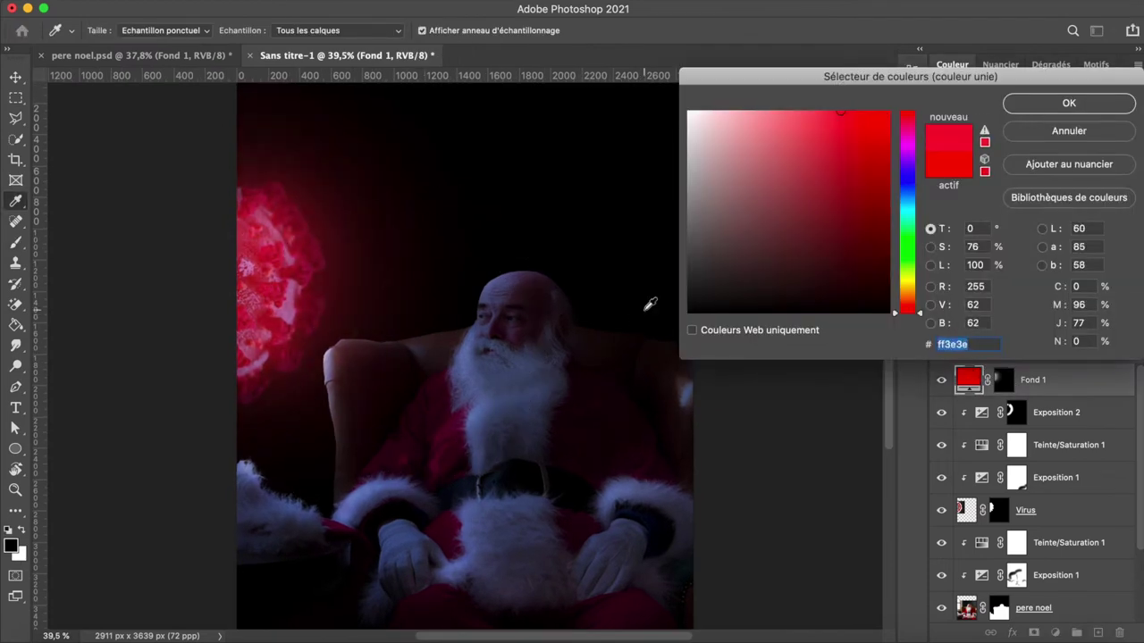
pyautogui.press('Return')
pyautogui.scroll(-2, 580, 317)
pyautogui.scroll(-2, 308, 343)
pyautogui.scroll(2, 289, 343)
pyautogui.scroll(-2, 312, 332)
pyautogui.scroll(2, 556, 455)
pyautogui.scroll(-2, 717, 430)
# Reset colours to black and white, then group the virus layers into a Virus group
pyautogui.press('x')
pyautogui.click(1072, 513)
pyautogui.keyDown('shift'); pyautogui.click(1097, 384); pyautogui.keyUp('shift')
pyautogui.hotkey('ctrl', 'g')
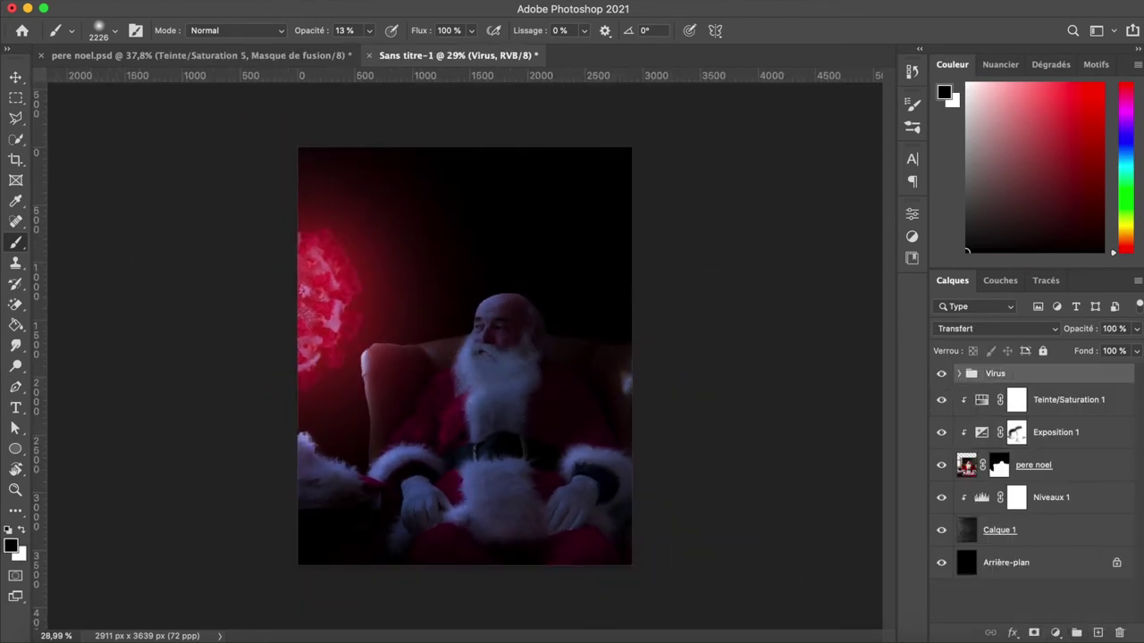
# Duplicate the Virus group and shrink the copy to about 30% in the top-left corner
pyautogui.hotkey('ctrl', 'j')
pyautogui.hotkey('ctrl', 't')
pyautogui.hotkey('ctrl', '0')
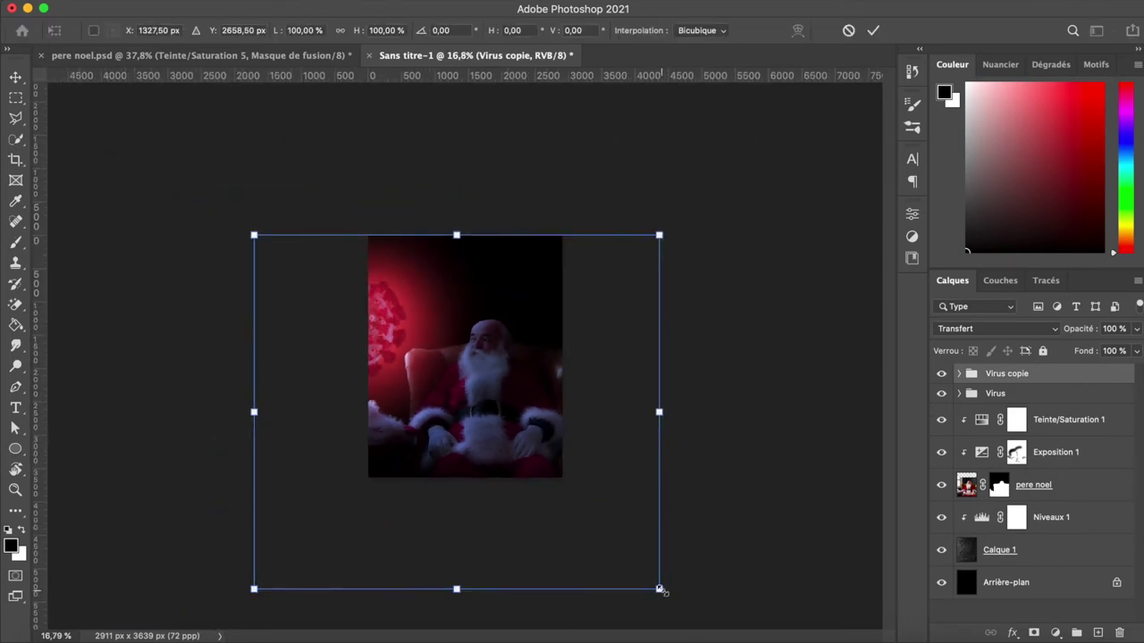
pyautogui.moveTo(658, 590); pyautogui.dragTo(374, 340)
pyautogui.moveTo(321, 313); pyautogui.dragTo(390, 306)
pyautogui.scroll(5, 398, 307)
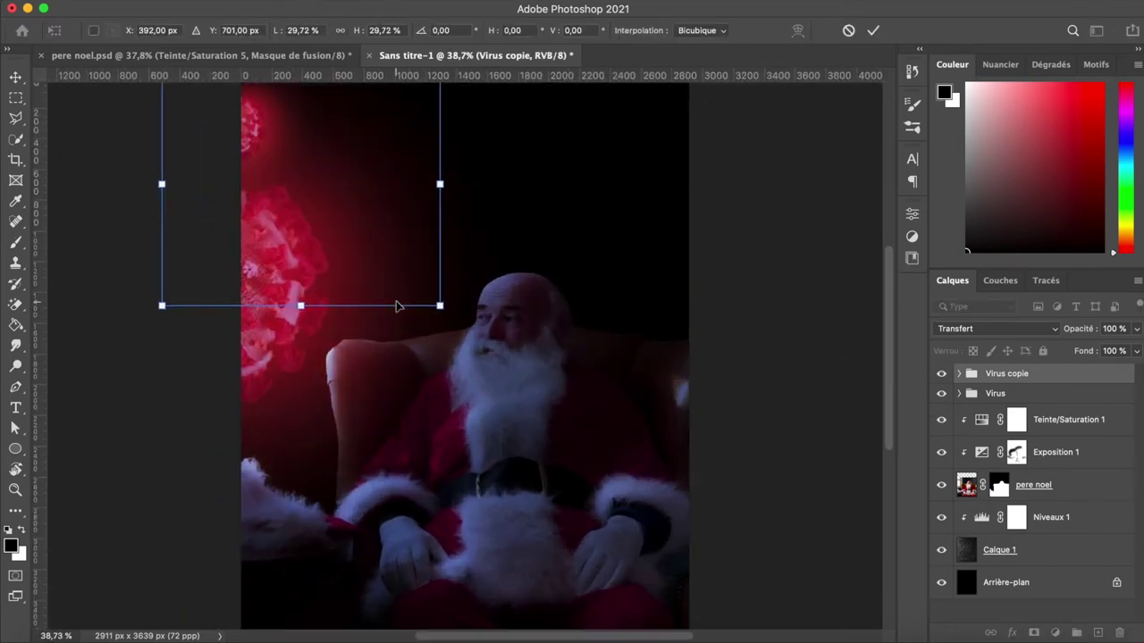
pyautogui.press('Return')
pyautogui.press('b')
pyautogui.scroll(-3, 396, 304)
# Duplicate it again, move Virus copie 2 below pere noel, and resize it behind Santa
pyautogui.hotkey('ctrl', 'j')
pyautogui.moveTo(1062, 385); pyautogui.dragTo(1061, 510)
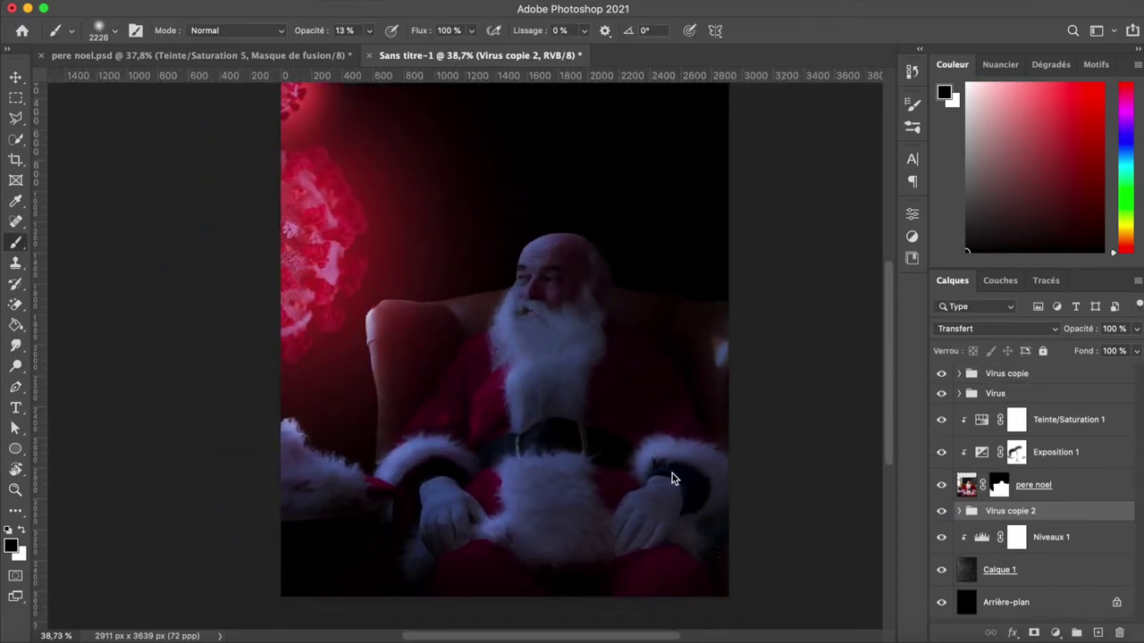
pyautogui.hotkey('ctrl', 't')
pyautogui.moveTo(281, 152); pyautogui.dragTo(295, 467)
pyautogui.moveTo(463, 572); pyautogui.dragTo(384, 506)
pyautogui.press('Return')
pyautogui.scroll(-2, 384, 506)
pyautogui.click(1099, 424)
pyautogui.click(1056, 633)
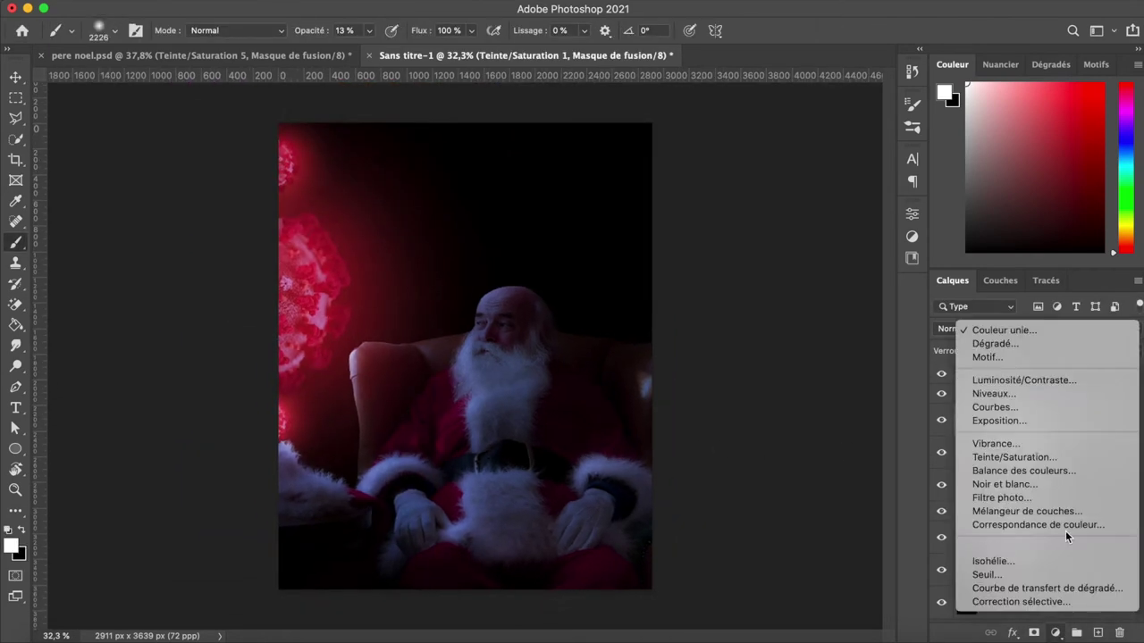
# Add a clipped colorized Teinte/Saturation 2 layer on Santa with saturation 48, lightness +28
pyautogui.click(1001, 458)
pyautogui.click(764, 401)
pyautogui.click(775, 477)
pyautogui.moveTo(769, 353)
pyautogui.mouseDown()
pyautogui.moveTo(779, 381)
pyautogui.moveTo(796, 384)
pyautogui.mouseUp()
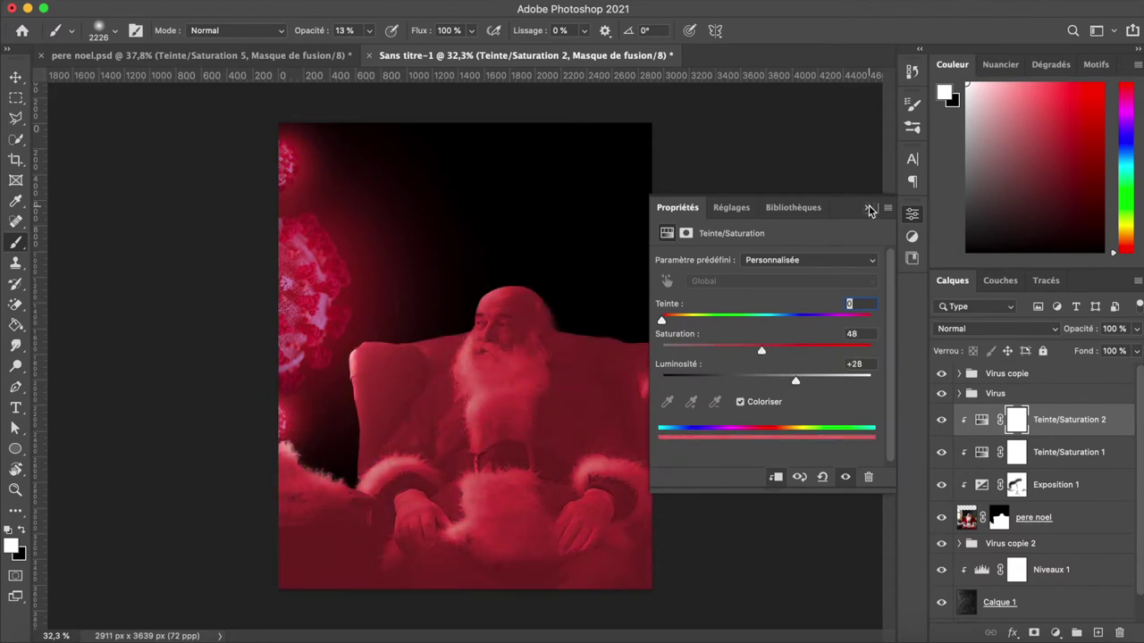
pyautogui.click(869, 208)
pyautogui.keyDown('shift'); pyautogui.click(1016, 420); pyautogui.keyUp('shift')
pyautogui.keyDown('shift'); pyautogui.click(1016, 419); pyautogui.keyUp('shift')
pyautogui.click(1056, 633)
pyautogui.press('Escape')
# Set the tint layer's Underlying Layer black blend-if slider to 65
pyautogui.click(1013, 633)
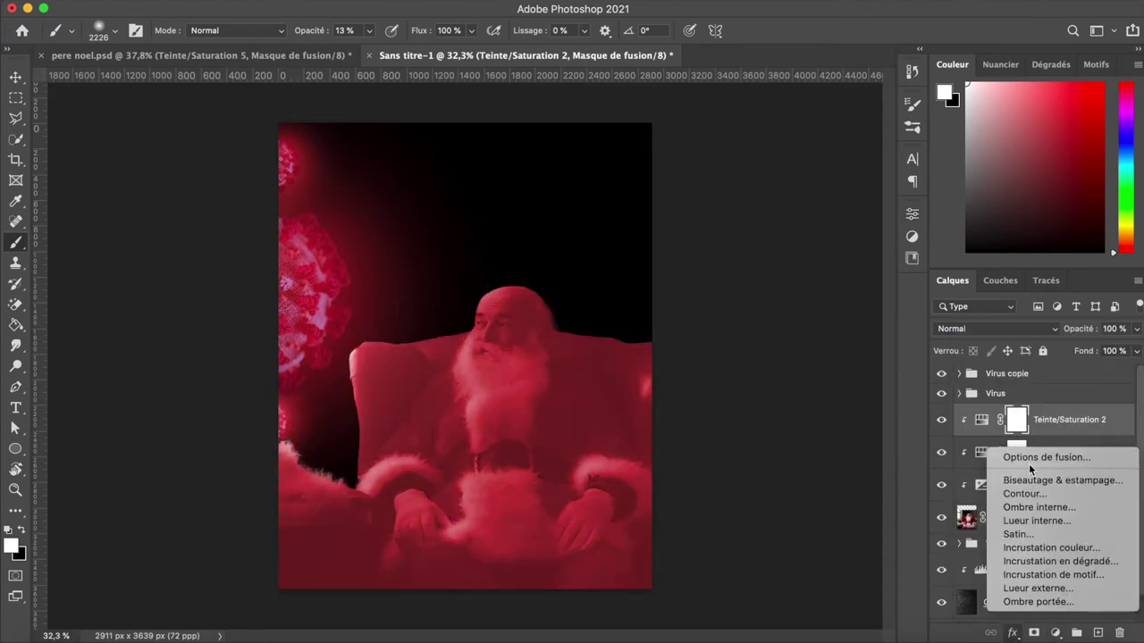
pyautogui.click(1029, 458)
pyautogui.moveTo(808, 439)
pyautogui.mouseDown()
pyautogui.moveTo(856, 439)
pyautogui.moveTo(836, 439)
pyautogui.mouseUp()
# With a black brush at 100%, hide the red tint on Santa's right hand and right fur cuff
pyautogui.press('Return')
pyautogui.press('b')
pyautogui.scroll(3, 654, 426)
pyautogui.press('0')
pyautogui.scroll(-2, 549, 301)
pyautogui.press('x')
pyautogui.moveTo(614, 412); pyautogui.dragTo(535, 511)
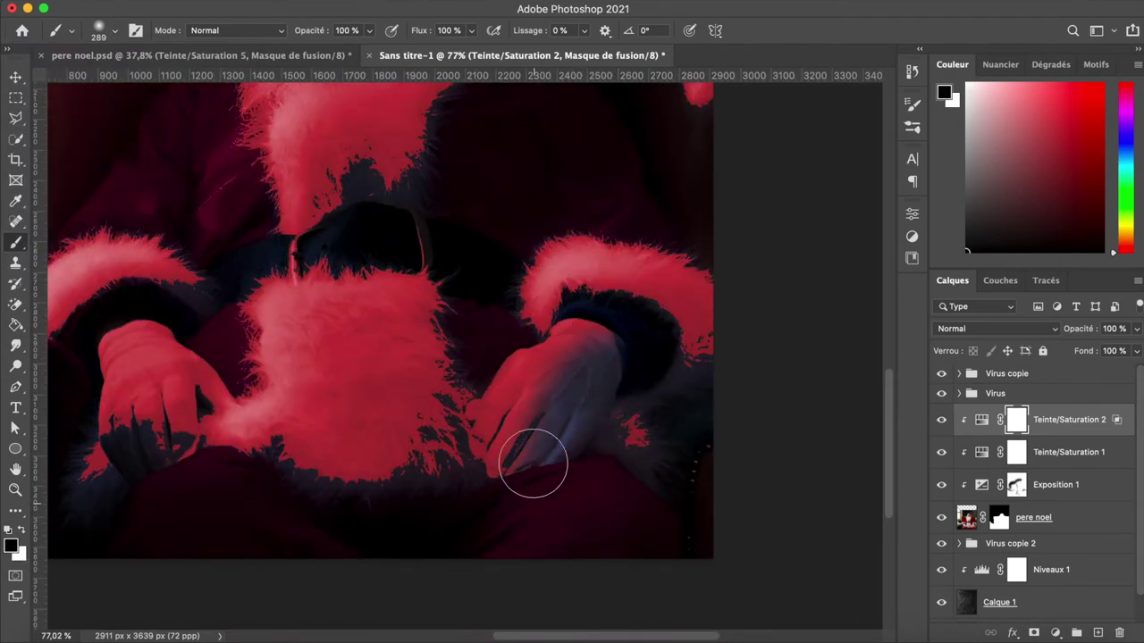
pyautogui.moveTo(658, 447); pyautogui.dragTo(619, 288)
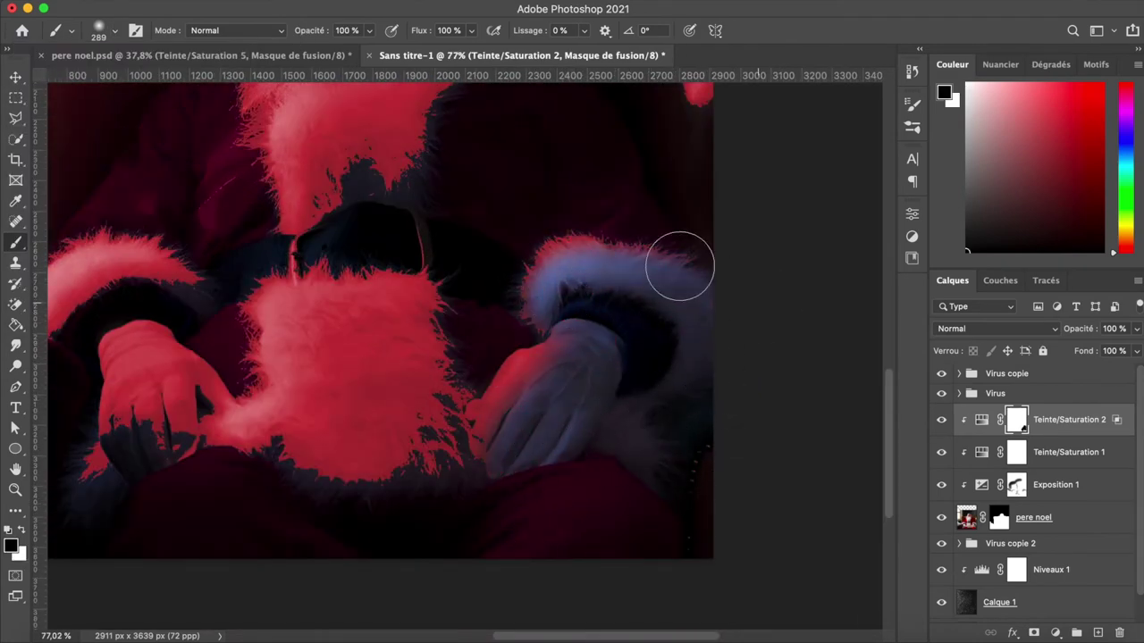
# Hide the red tint on Santa's beard and left fur cuff in the Hue/Saturation 2 mask
pyautogui.scroll(-1, 762, 304)
pyautogui.scroll(3, 649, 120)
pyautogui.scroll(-1, 633, 235)
pyautogui.scroll(3, 634, 235)
pyautogui.moveTo(572, 205)
pyautogui.mouseDown()
pyautogui.moveTo(457, 360)
pyautogui.moveTo(489, 202)
pyautogui.mouseUp()
pyautogui.scroll(-2, 556, 126)
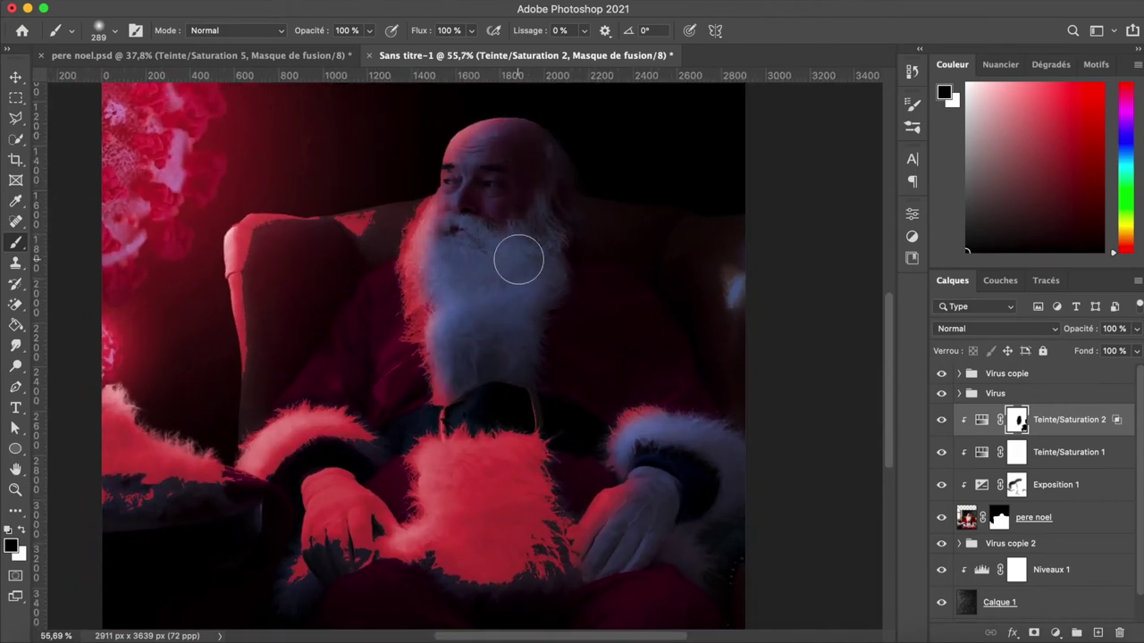
pyautogui.scroll(2, 518, 259)
pyautogui.scroll(-2, 299, 317)
pyautogui.scroll(-1, 370, 258)
pyautogui.moveTo(473, 358)
pyautogui.mouseDown()
pyautogui.moveTo(371, 393)
pyautogui.moveTo(274, 396)
pyautogui.mouseUp()
# Hide the red tint on the left glove and central fur so red only rims the edges
pyautogui.scroll(2, 370, 485)
pyautogui.moveTo(370, 486)
pyautogui.mouseDown()
pyautogui.moveTo(467, 566)
pyautogui.moveTo(559, 562)
pyautogui.mouseUp()
pyautogui.scroll(-2, 560, 562)
pyautogui.moveTo(710, 460)
pyautogui.mouseDown()
pyautogui.moveTo(581, 447)
pyautogui.moveTo(601, 420)
pyautogui.mouseUp()
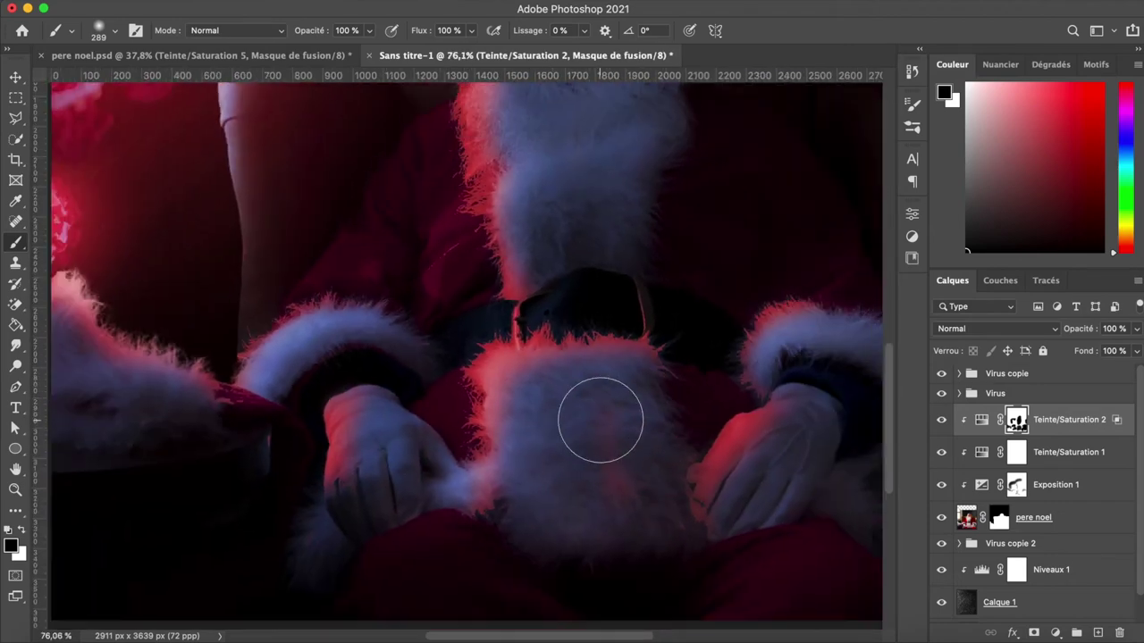
pyautogui.scroll(-1, 594, 375)
pyautogui.press('x')
pyautogui.scroll(-3, 531, 416)
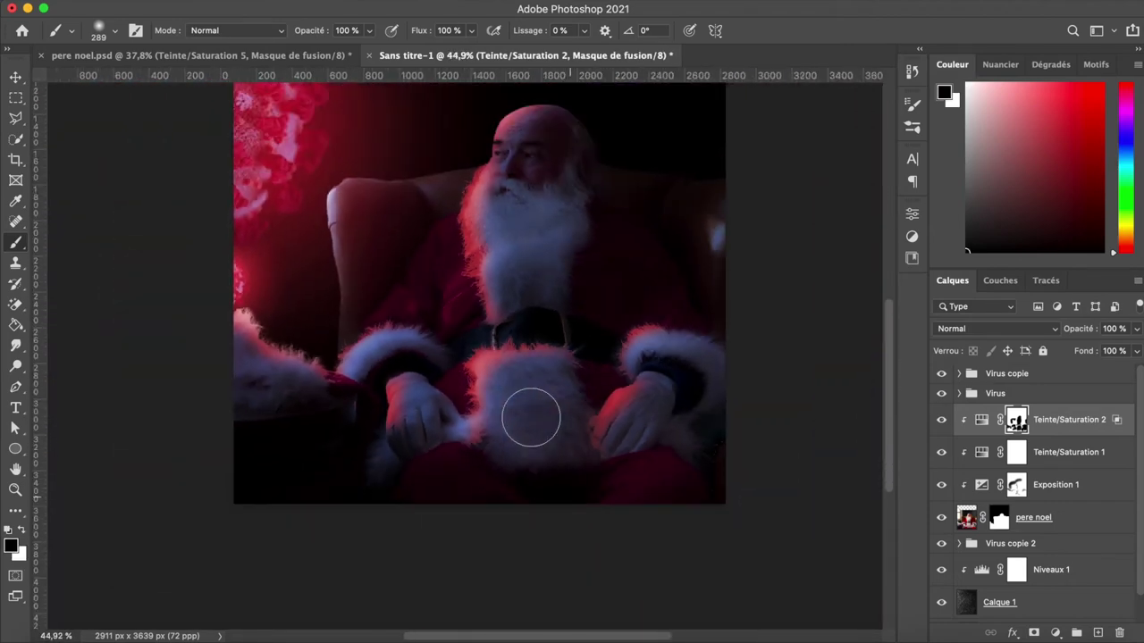
pyautogui.scroll(2, 531, 417)
pyautogui.scroll(-2, 502, 422)
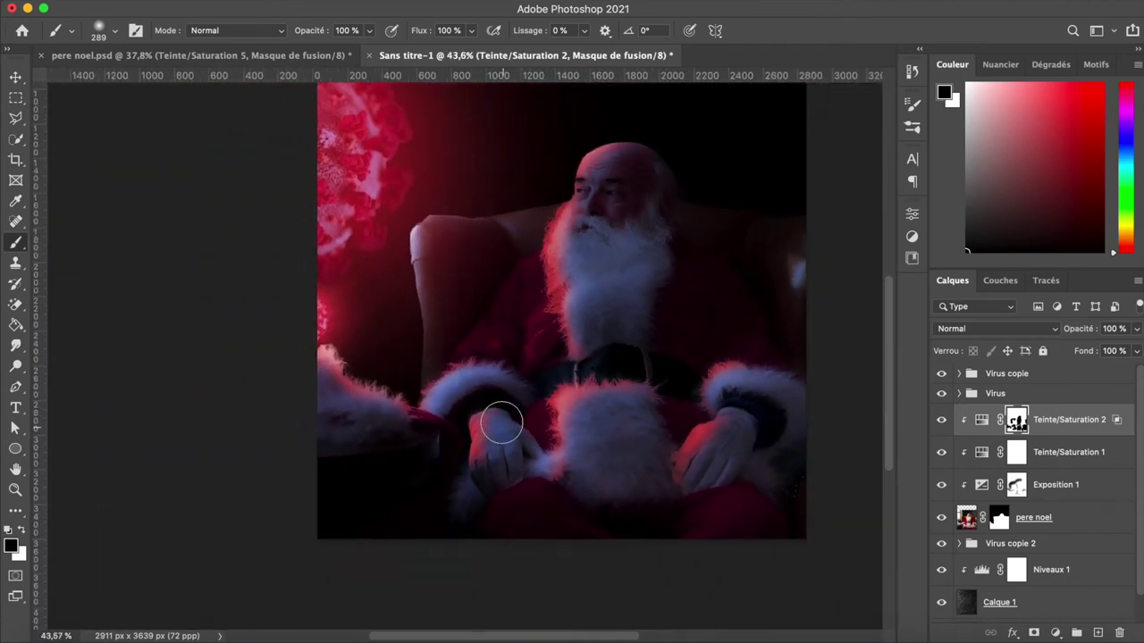
pyautogui.scroll(-1, 501, 423)
pyautogui.scroll(2, 501, 422)
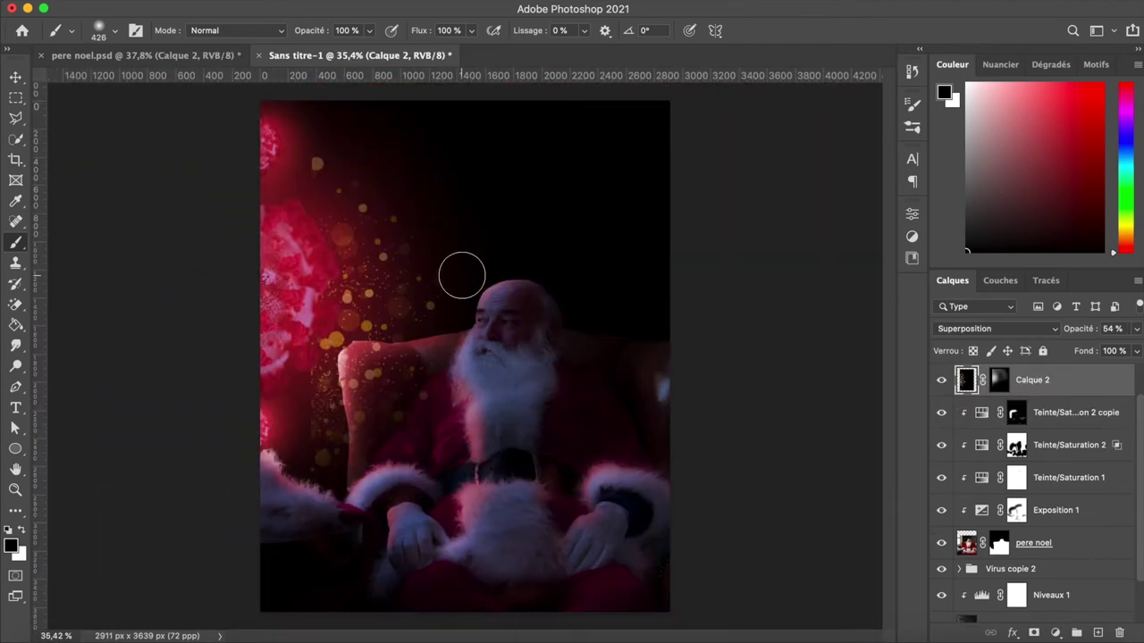
pyautogui.hotkey('ctrl', 't')
# Move the bokeh layer over the left side and add a Hue/Saturation adjustment above it
pyautogui.moveTo(459, 268)
pyautogui.mouseDown()
pyautogui.moveTo(474, 253)
pyautogui.moveTo(335, 253)
pyautogui.mouseUp()
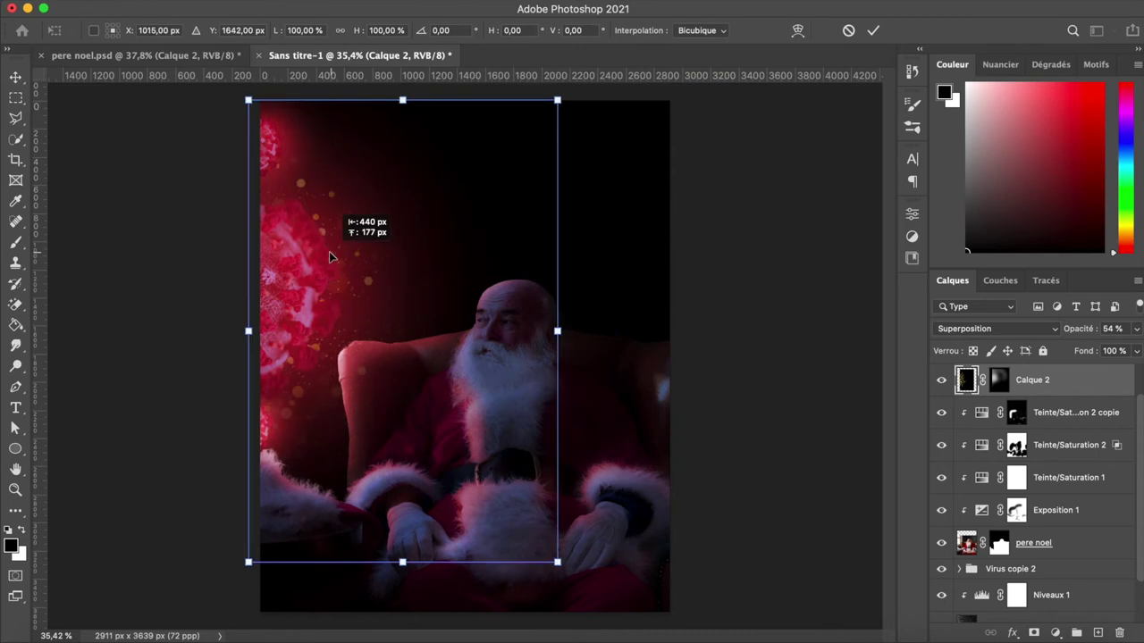
pyautogui.press('Return')
pyautogui.click(1056, 633)
pyautogui.click(1014, 457)
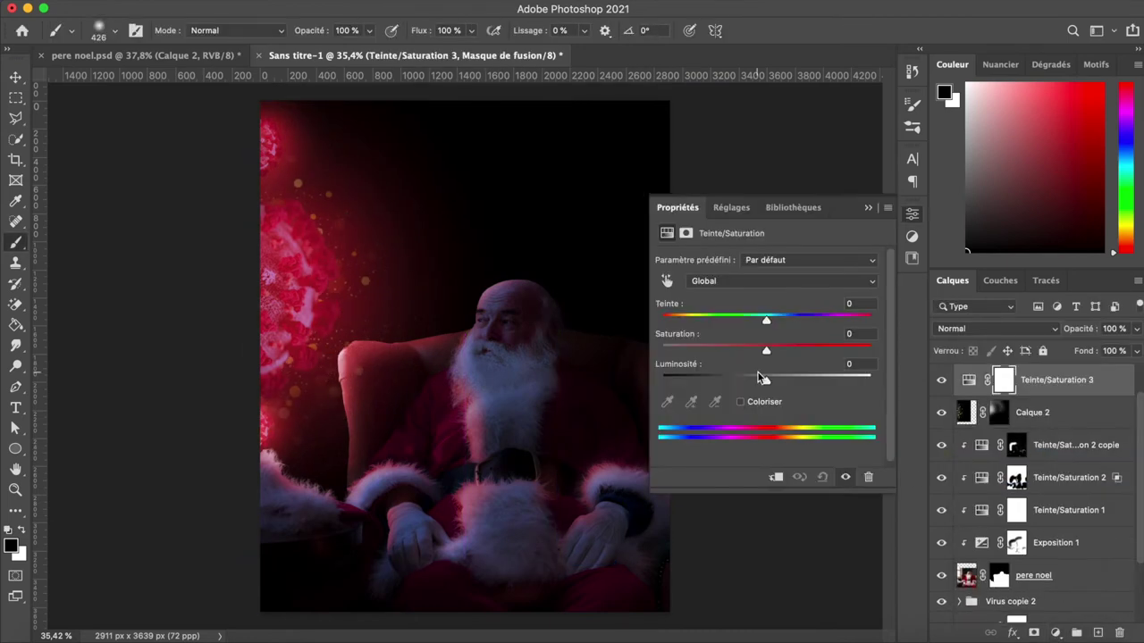
# Mask the new Hue/Saturation tint off the armrest and target the Calque 2 mask in black
pyautogui.scroll(3, 455, 383)
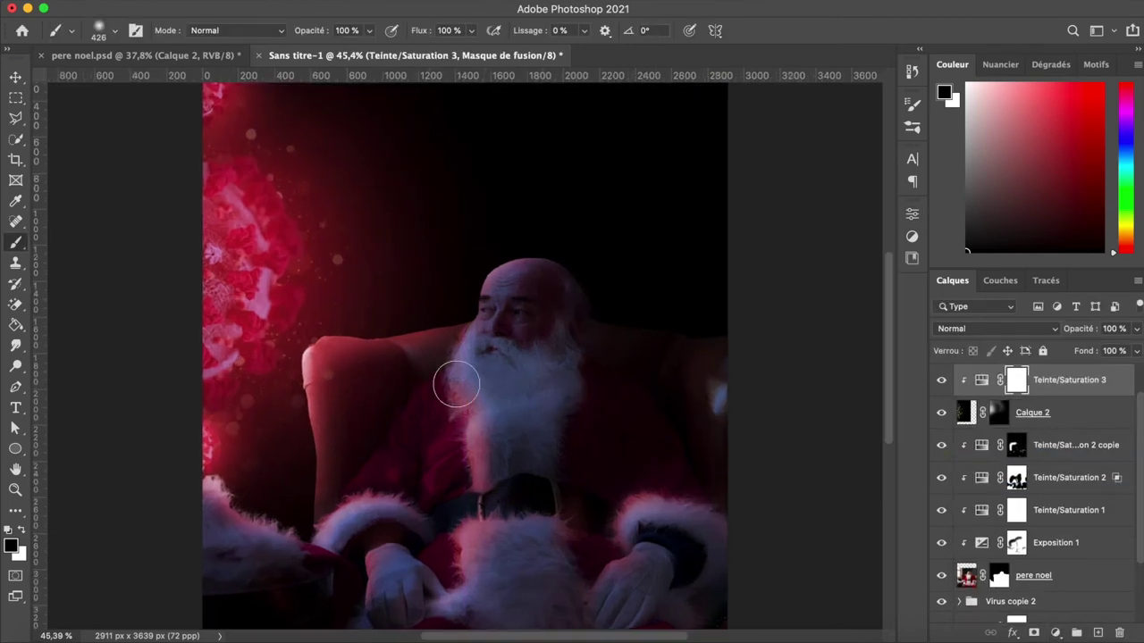
pyautogui.click(114, 30)
pyautogui.moveTo(443, 438); pyautogui.dragTo(358, 483)
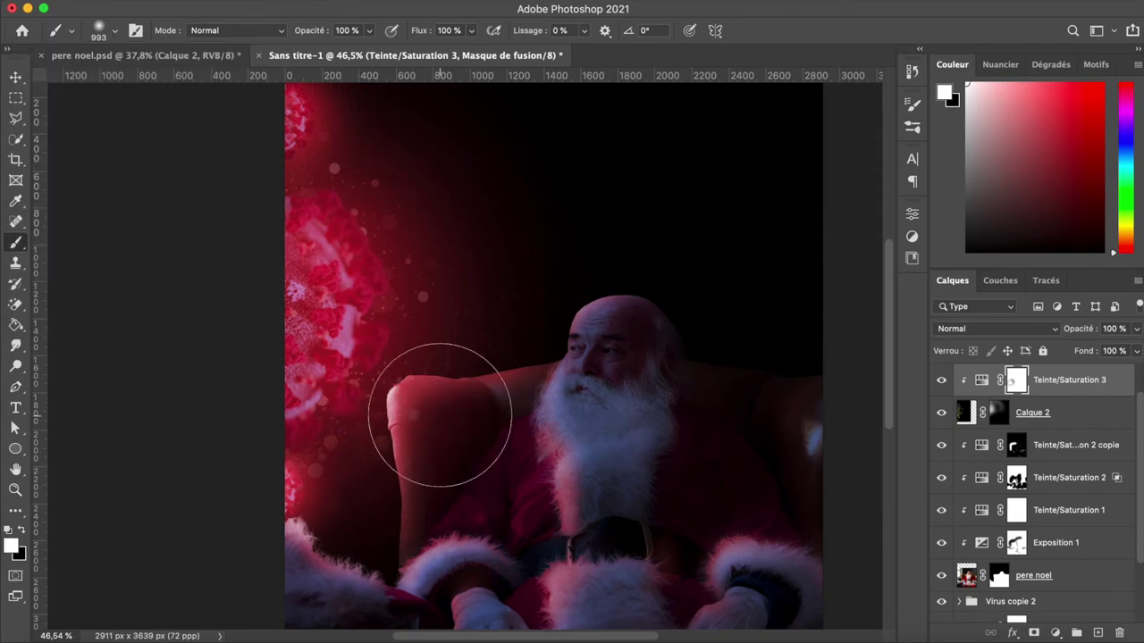
pyautogui.scroll(-1, 377, 194)
pyautogui.press('x')
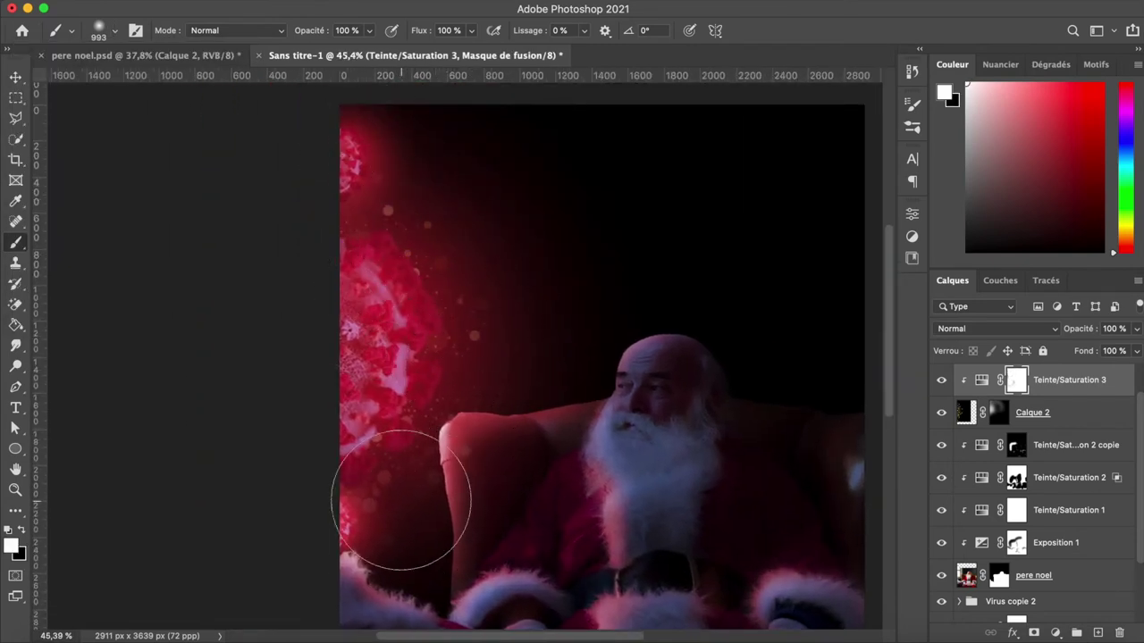
pyautogui.click(997, 414)
pyautogui.press('x')
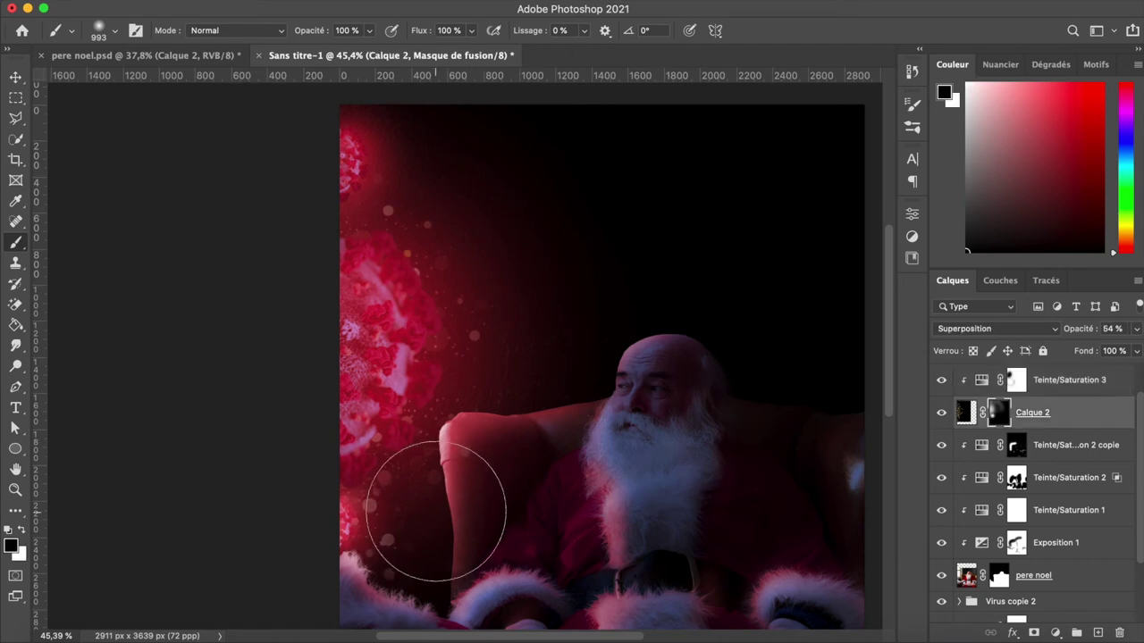
pyautogui.scroll(-2, 785, 467)
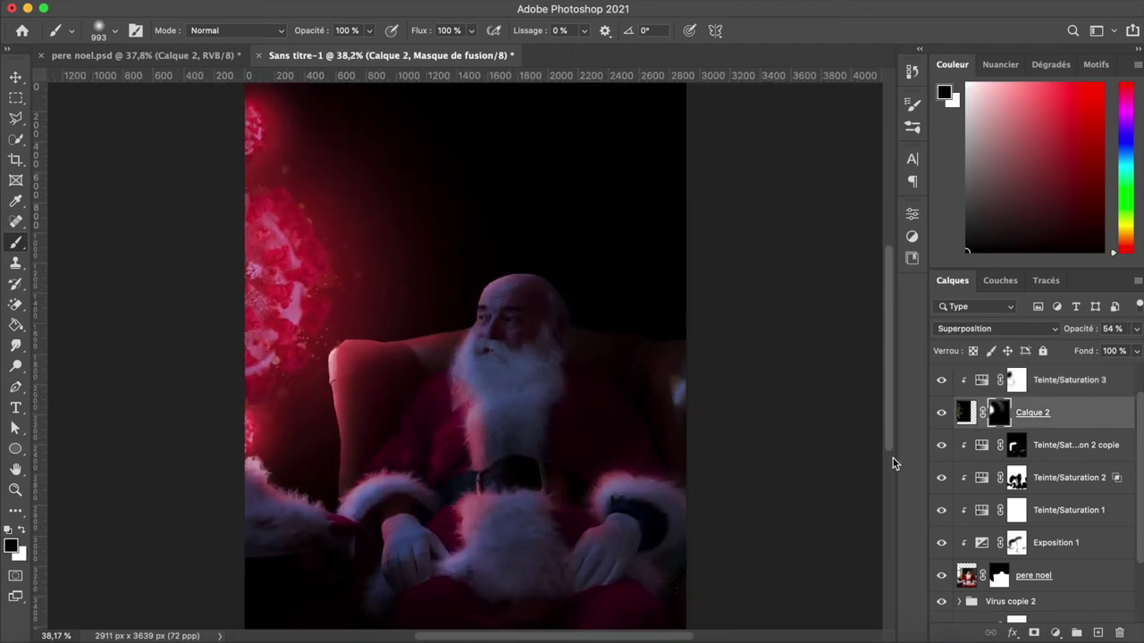
# Duplicate the bokeh and Hue/Saturation layers as Calque 2 copie and scale the copies to about half
pyautogui.keyDown('shift'); pyautogui.click(1092, 389); pyautogui.keyUp('shift')
pyautogui.press('v')
pyautogui.hotkey('ctrl', 'j')
pyautogui.hotkey('ctrl', 't')
pyautogui.moveTo(563, 579)
pyautogui.mouseDown()
pyautogui.moveTo(349, 323)
pyautogui.moveTo(307, 201)
pyautogui.mouseUp()
pyautogui.press('Return')
# Paint white on the Calque 2 copie mask to spread the red glow softly around the virus
pyautogui.press('j')
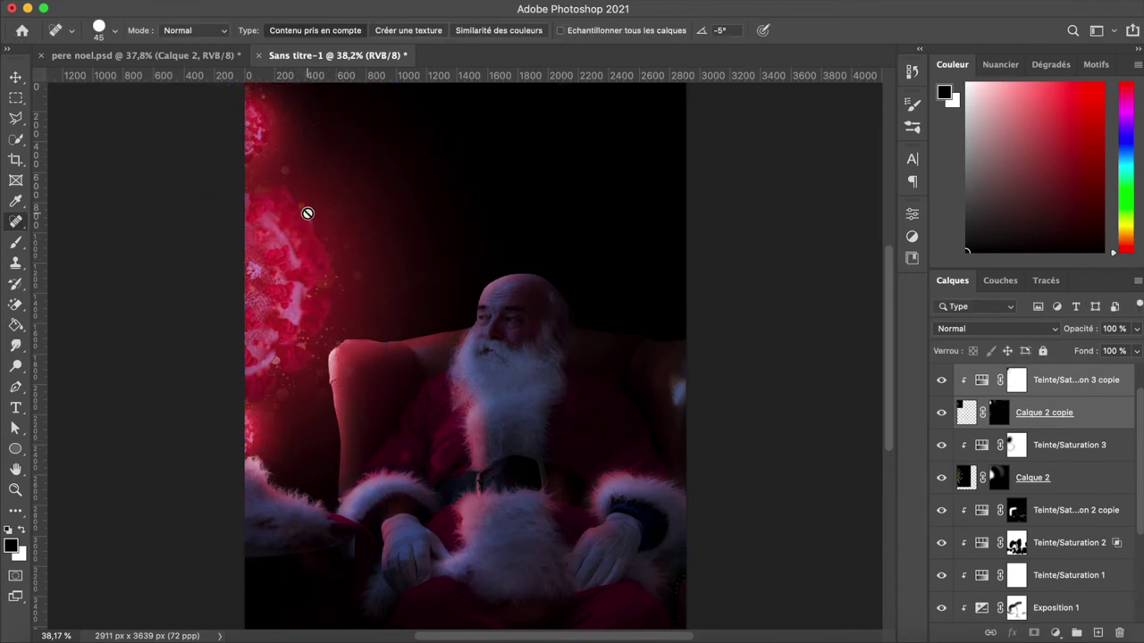
pyautogui.scroll(2, 307, 212)
pyautogui.click(997, 413)
pyautogui.press('b')
pyautogui.press('x')
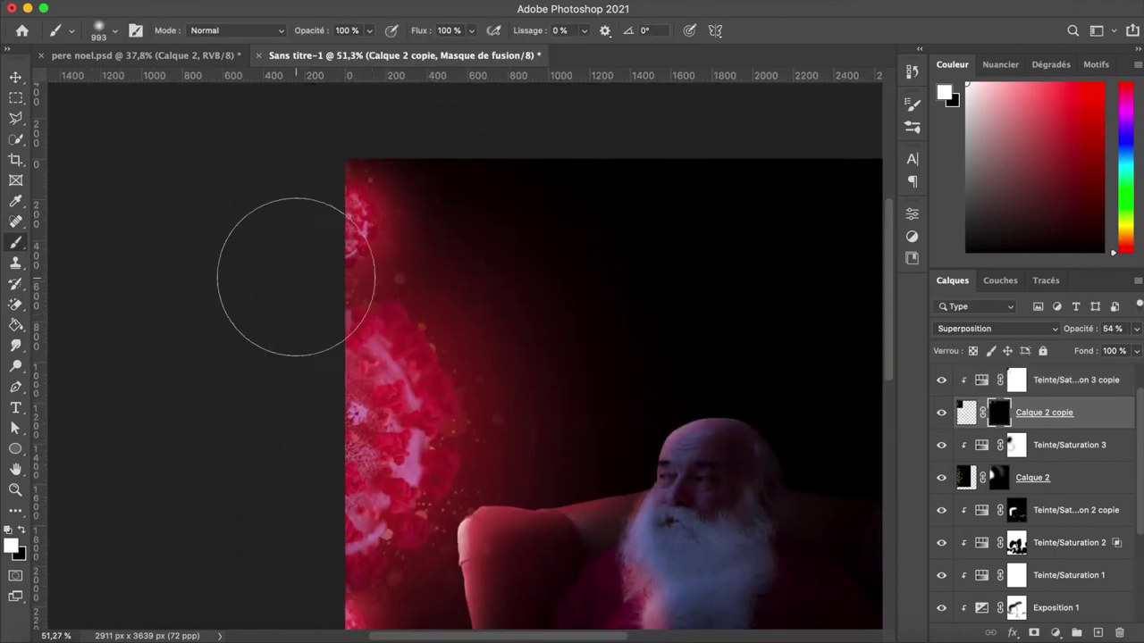
pyautogui.scroll(-2, 268, 310)
pyautogui.scroll(-1, 375, 362)
pyautogui.scroll(-5, 1041, 536)
pyautogui.click(1027, 574)
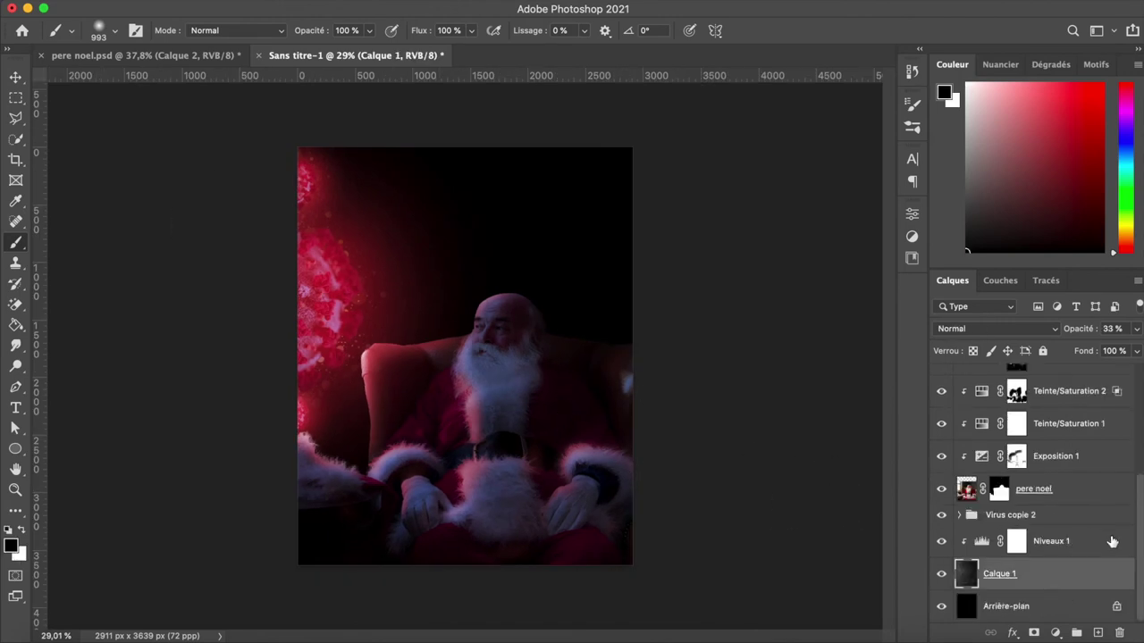
# Add a light-cyan #bafdff Solid Color fill layer, Fond 2
pyautogui.click(1016, 541)
pyautogui.click(99, 30)
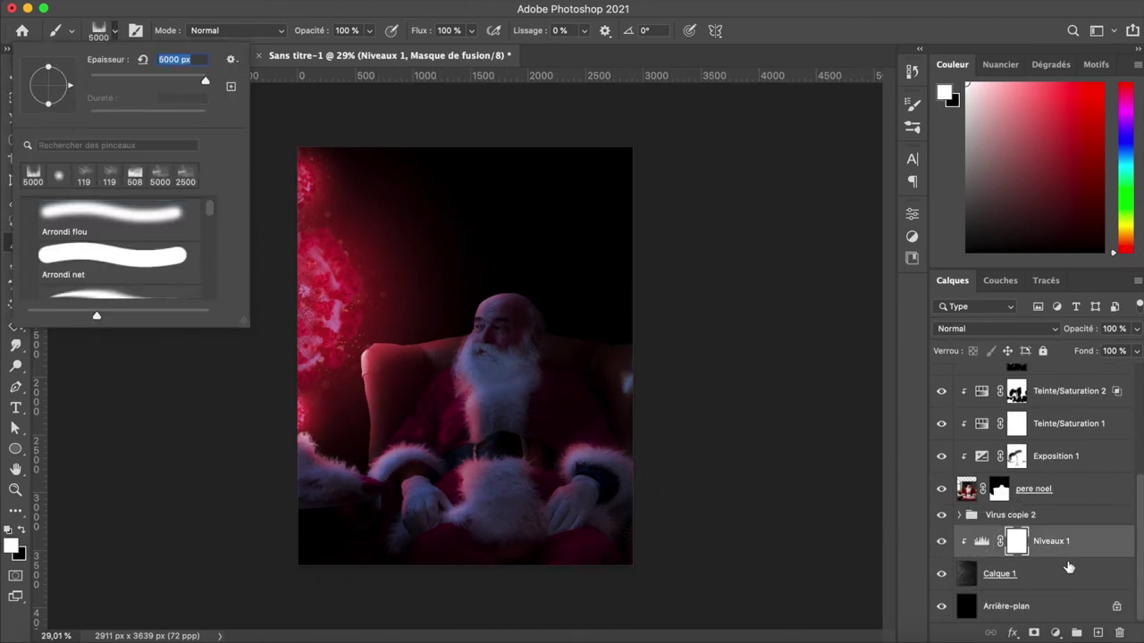
pyautogui.click(1055, 632)
pyautogui.click(925, 331)
pyautogui.moveTo(843, 138); pyautogui.dragTo(742, 98)
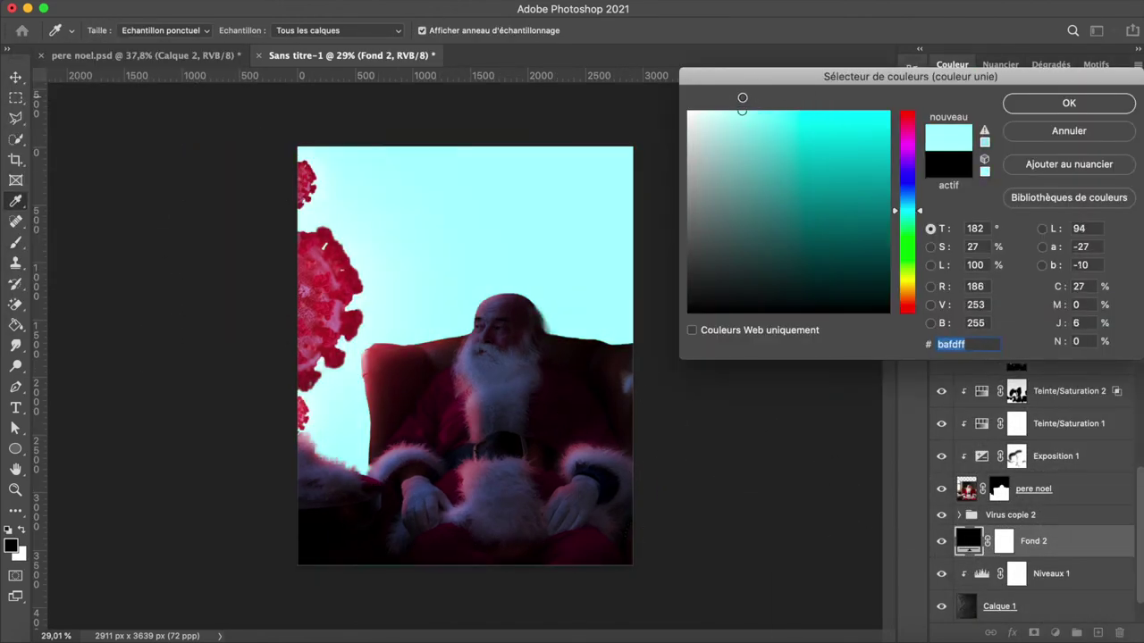
pyautogui.click(1068, 103)
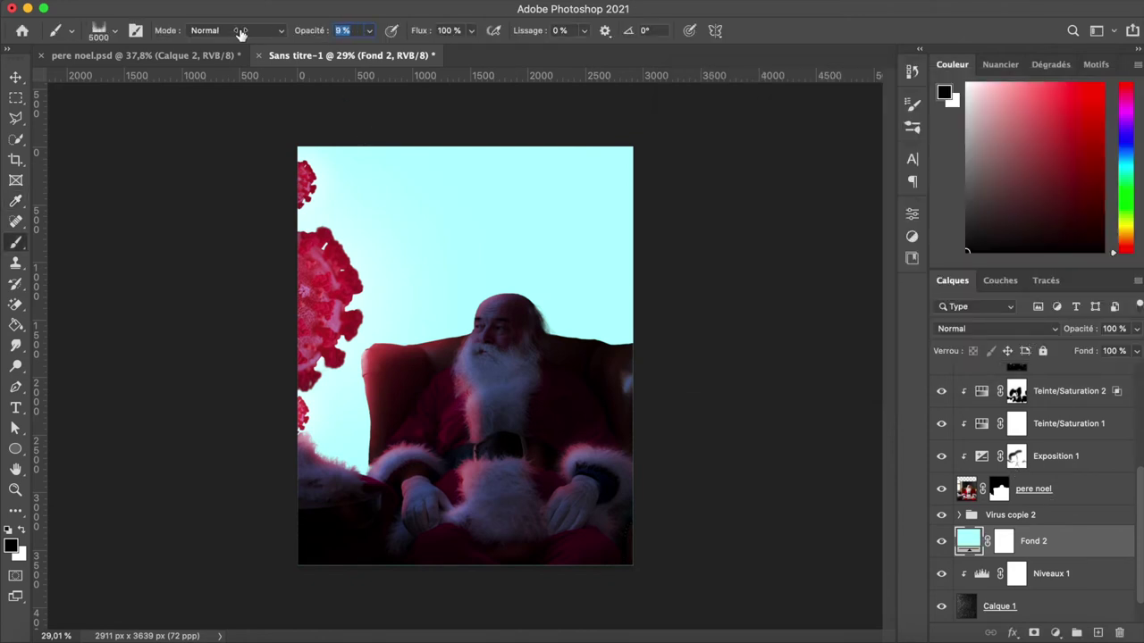
# Invert the Fond 2 mask, set its opacity to 64%, and paint it in with a soft round brush
pyautogui.click(1003, 542)
pyautogui.hotkey('ctrl', 'i')
pyautogui.press('x')
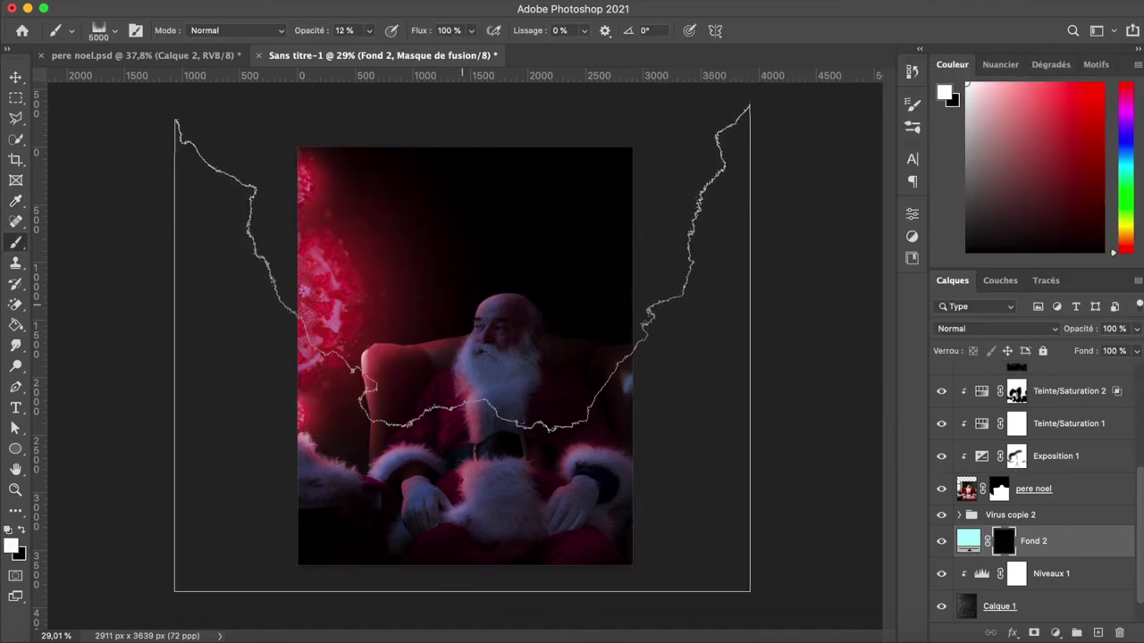
pyautogui.scroll(2, 442, 326)
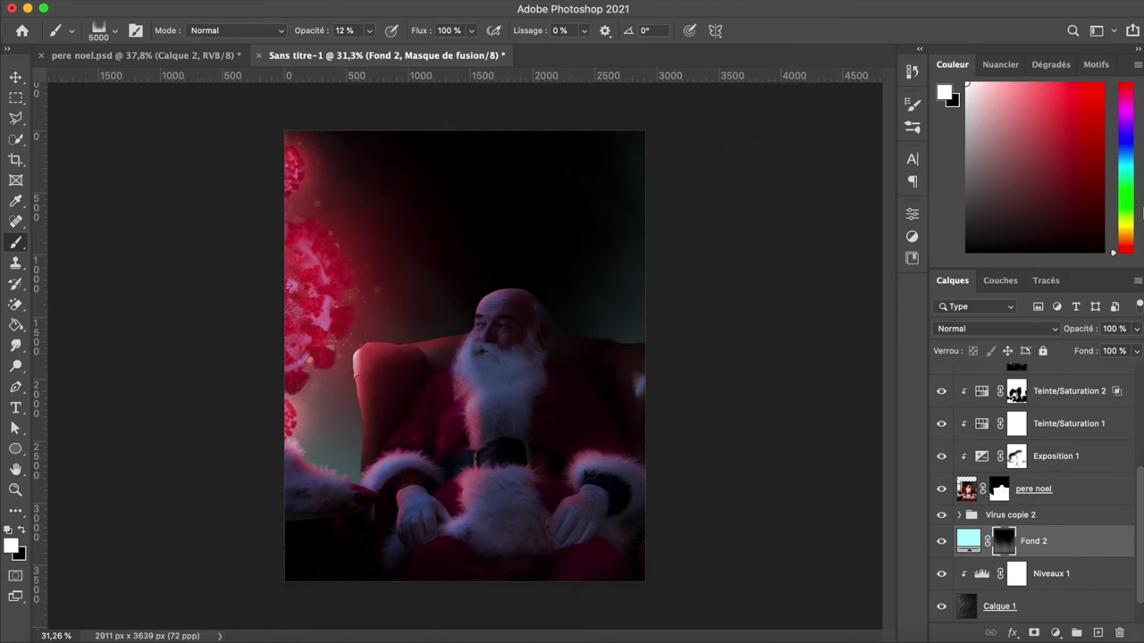
pyautogui.moveTo(1108, 352); pyautogui.dragTo(1104, 352)
pyautogui.click(98, 31)
pyautogui.doubleClick(107, 219)
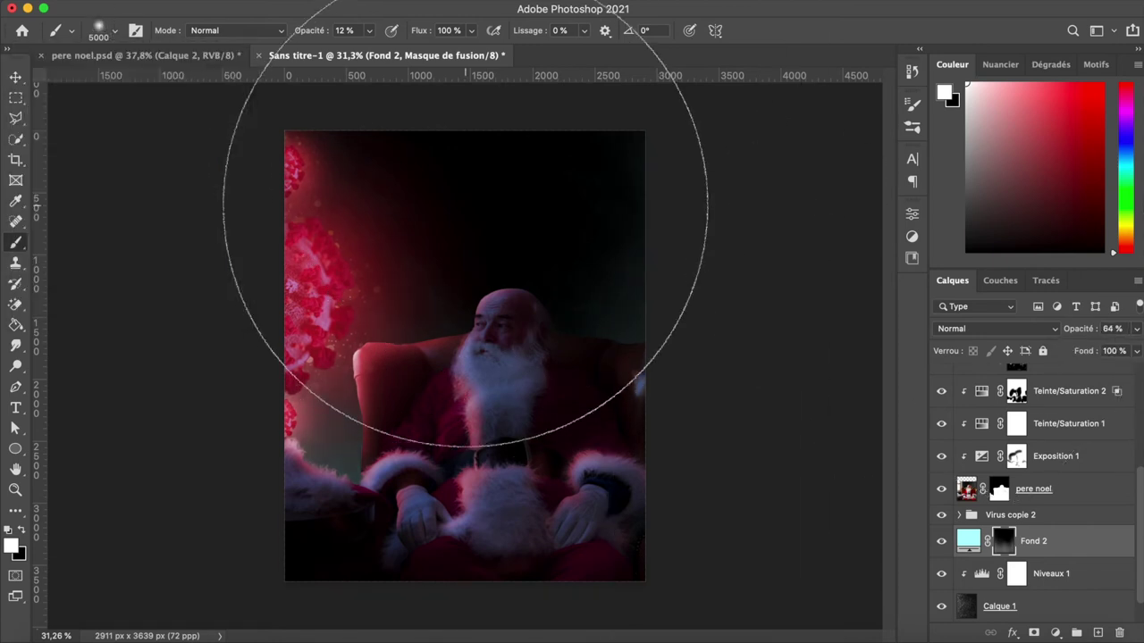
pyautogui.press('x')
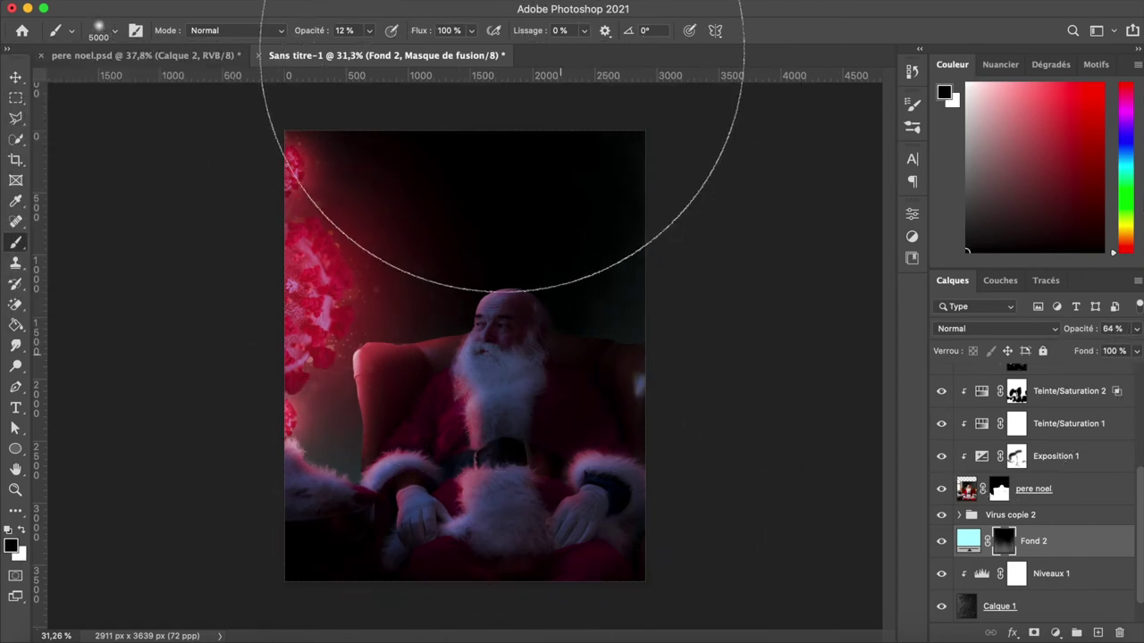
pyautogui.scroll(-2, 509, 171)
pyautogui.scroll(1, 503, 153)
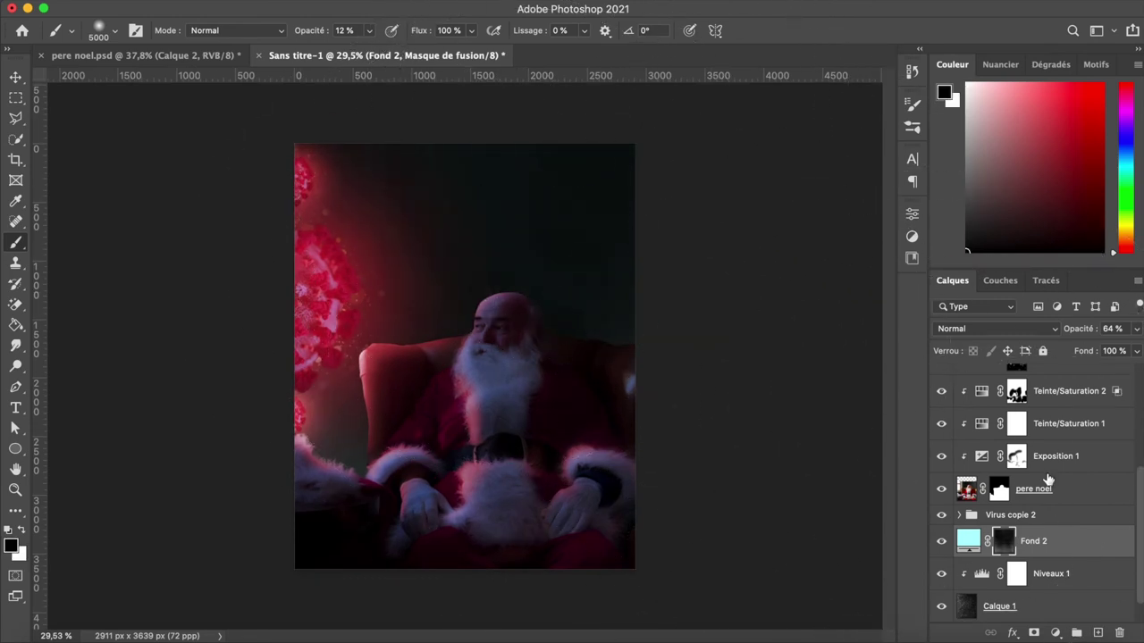
pyautogui.scroll(5, 1126, 426)
# Add a second light-cyan #bafdff fill layer, Fond 3, above the Virus copie group
pyautogui.click(1006, 374)
pyautogui.click(1056, 633)
pyautogui.click(1058, 330)
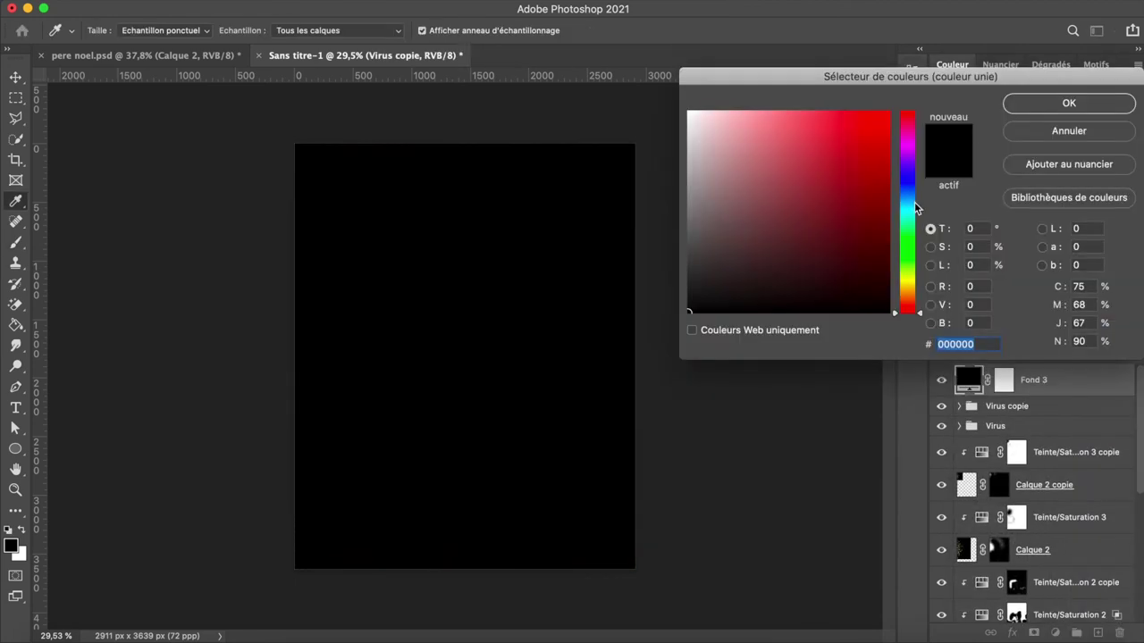
pyautogui.moveTo(910, 227); pyautogui.dragTo(913, 210)
pyautogui.click(842, 153)
pyautogui.click(1069, 103)
# Invert the Fond 3 mask and paint cyan back into the lower corners with white
pyautogui.click(1003, 380)
pyautogui.hotkey('ctrl', 'i')
pyautogui.click(105, 30)
pyautogui.click(466, 501)
pyautogui.press('x')
pyautogui.click(465, 500)
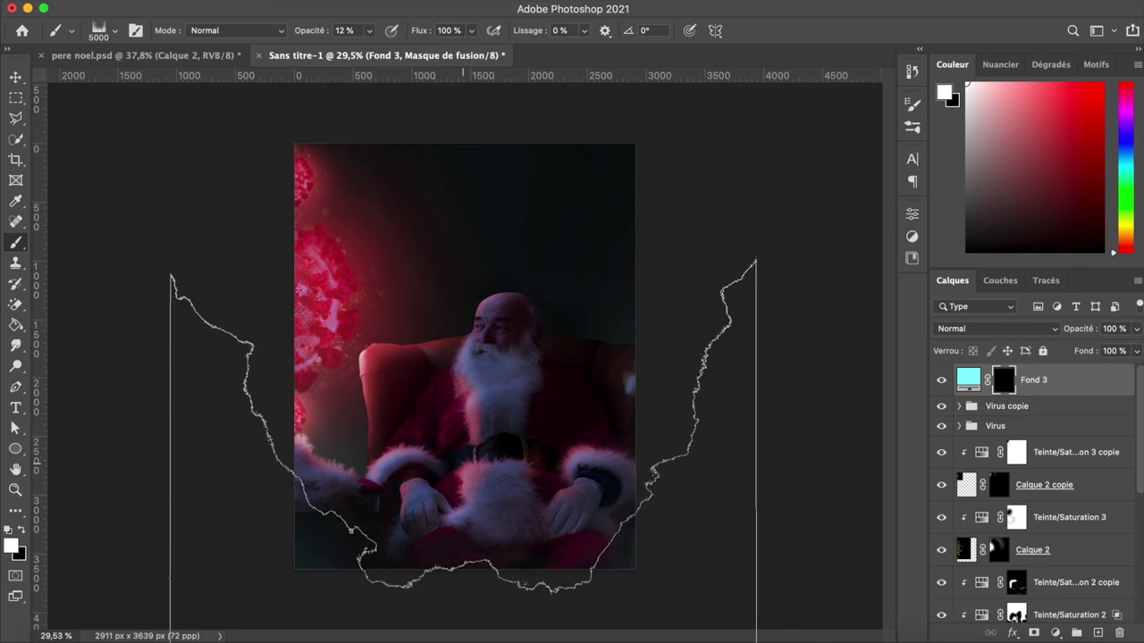
pyautogui.press('x')
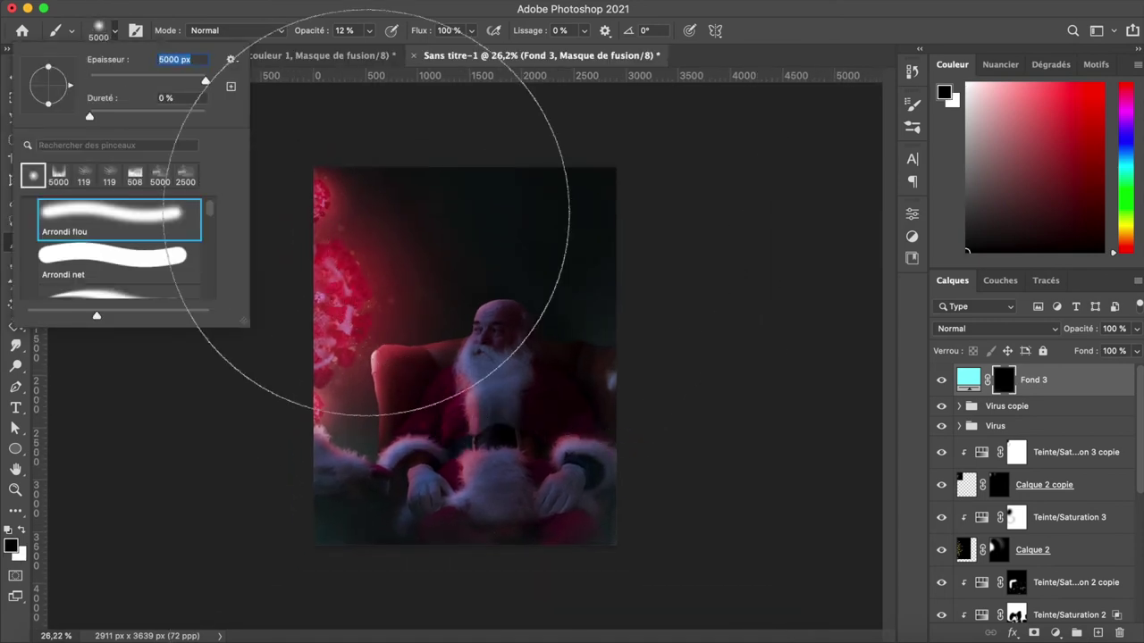
pyautogui.click(1056, 633)
# Add a red e71d1d Solid Color fill, Fond 4, and invert its mask
pyautogui.click(992, 202)
pyautogui.click(983, 259)
pyautogui.click(1056, 632)
pyautogui.click(992, 184)
pyautogui.click(866, 128)
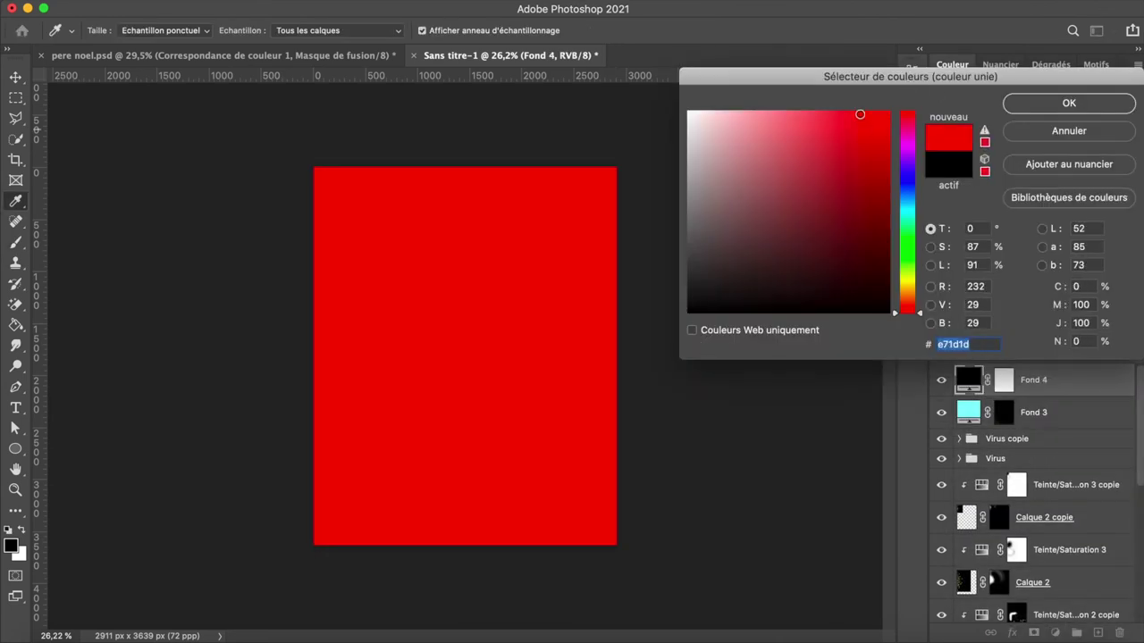
pyautogui.click(1069, 103)
pyautogui.hotkey('ctrl', 'i')
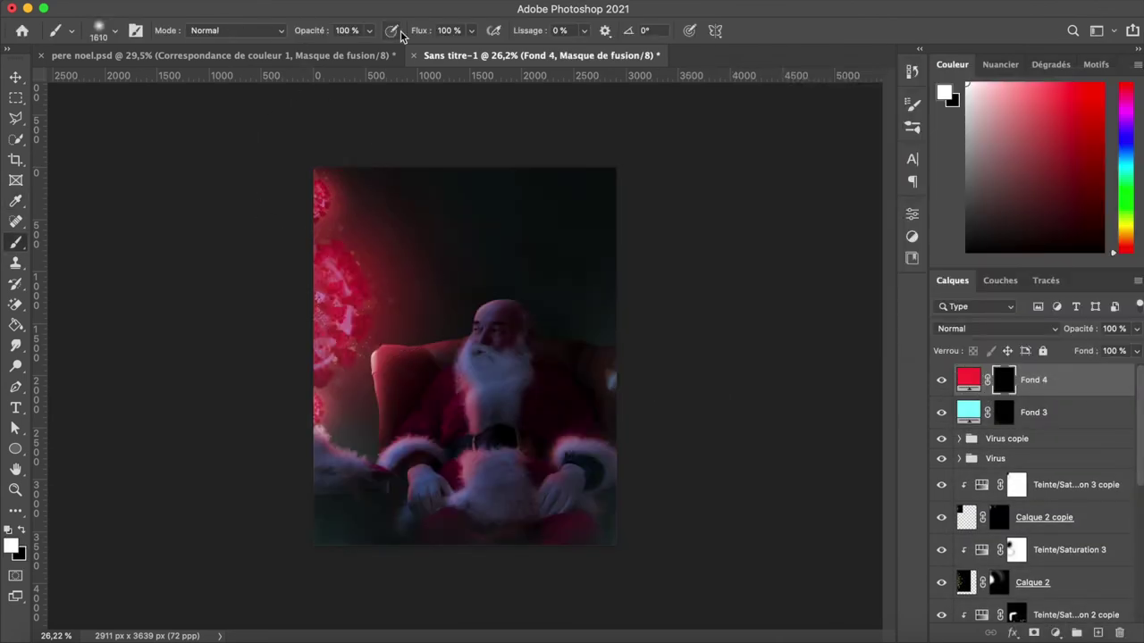
# Paint red around the image edges, clear it from Santa, and blend Fond 4 in Teinte mode
pyautogui.moveTo(359, 30); pyautogui.dragTo(429, 30)
pyautogui.moveTo(302, 383)
pyautogui.mouseDown()
pyautogui.moveTo(620, 277)
pyautogui.moveTo(337, 158)
pyautogui.mouseUp()
pyautogui.press('x')
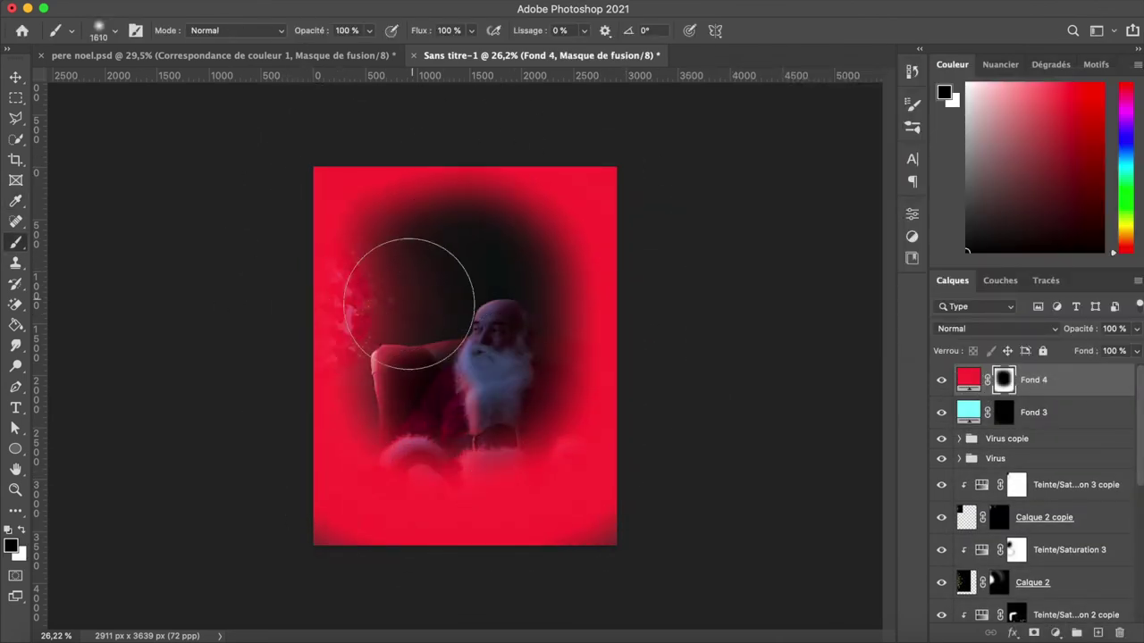
pyautogui.moveTo(408, 304); pyautogui.dragTo(494, 268)
pyautogui.click(992, 329)
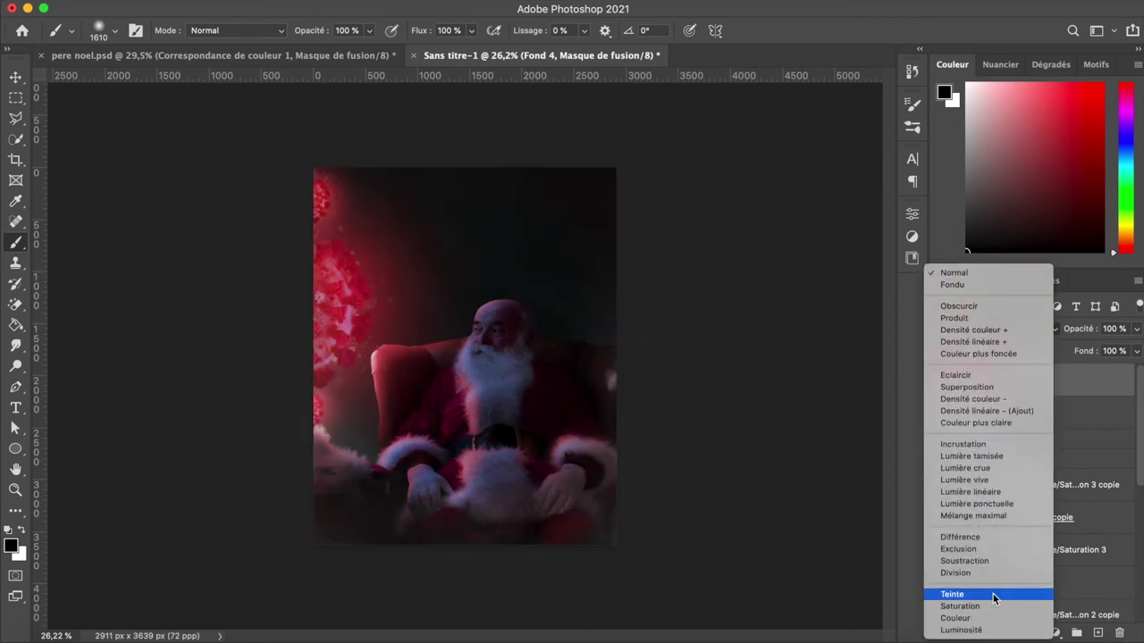
pyautogui.click(994, 594)
pyautogui.hotkey('ctrl', '0')
# Add a Color Lookup adjustment using the Soft_Warming.look 3D LUT
pyautogui.click(1056, 633)
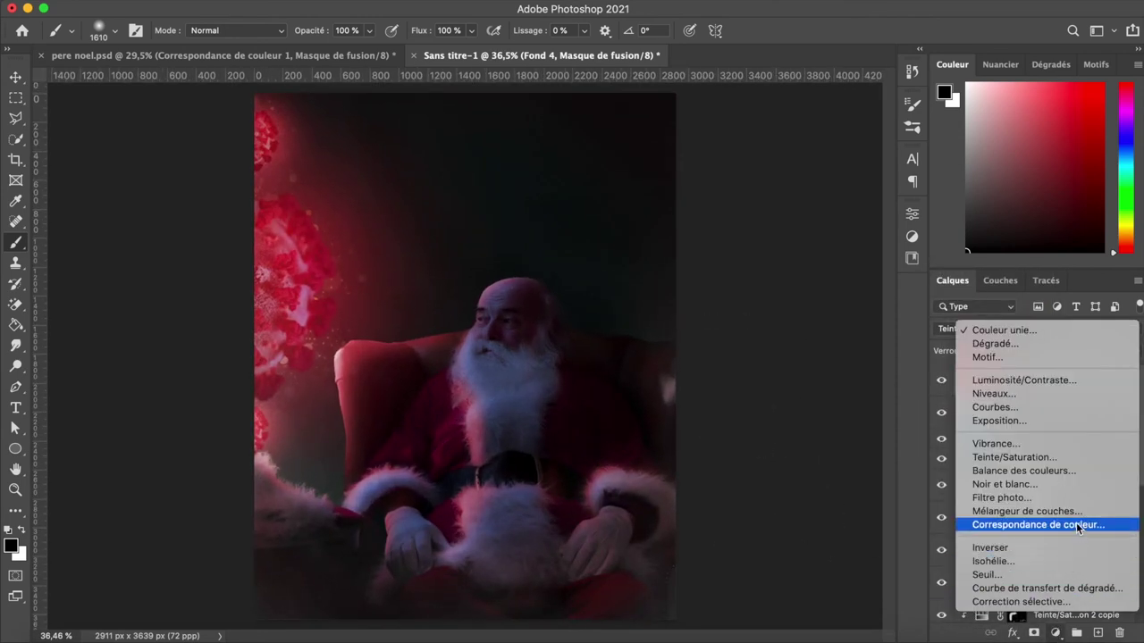
pyautogui.click(1010, 526)
pyautogui.click(876, 262)
pyautogui.click(890, 601)
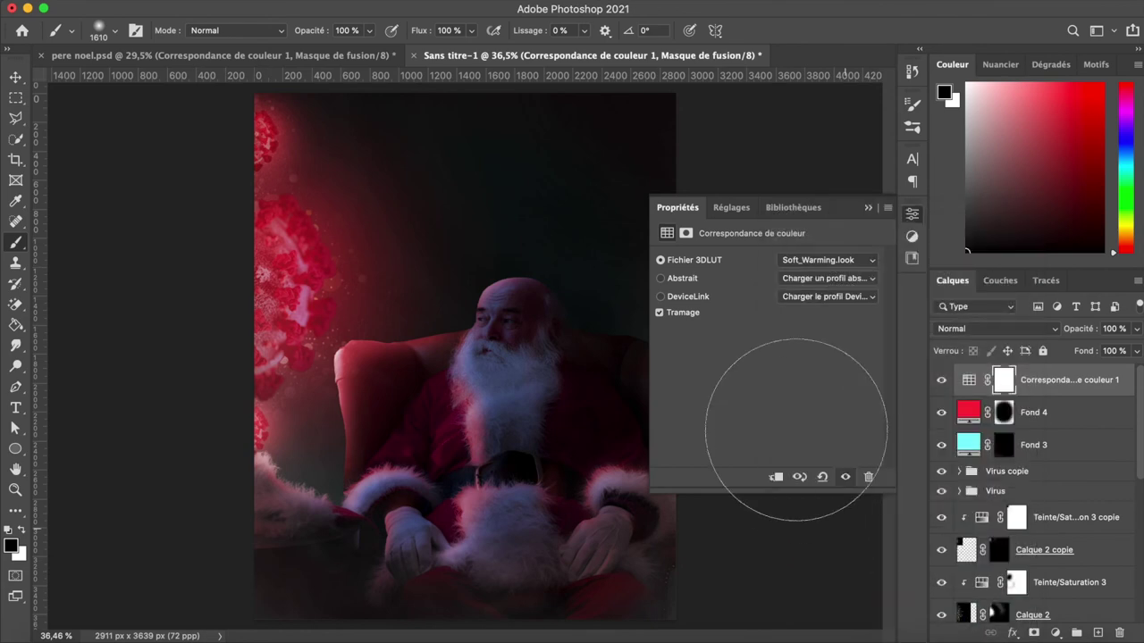
pyautogui.click(870, 219)
pyautogui.hotkey('ctrl', '0')
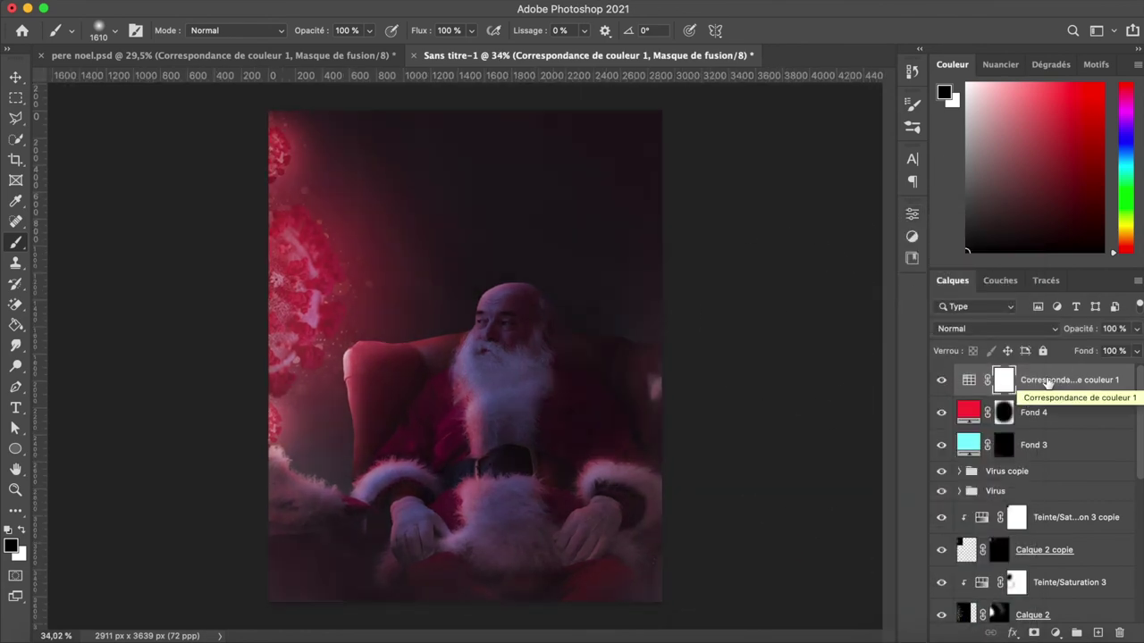
# Stamp all visible layers onto Calque 3 and darken its exposure to -0.40 in Camera Raw
pyautogui.hotkey('ctrl', 'alt', 'shift', 'e')
pyautogui.click(428, 9)
pyautogui.click(495, 110)
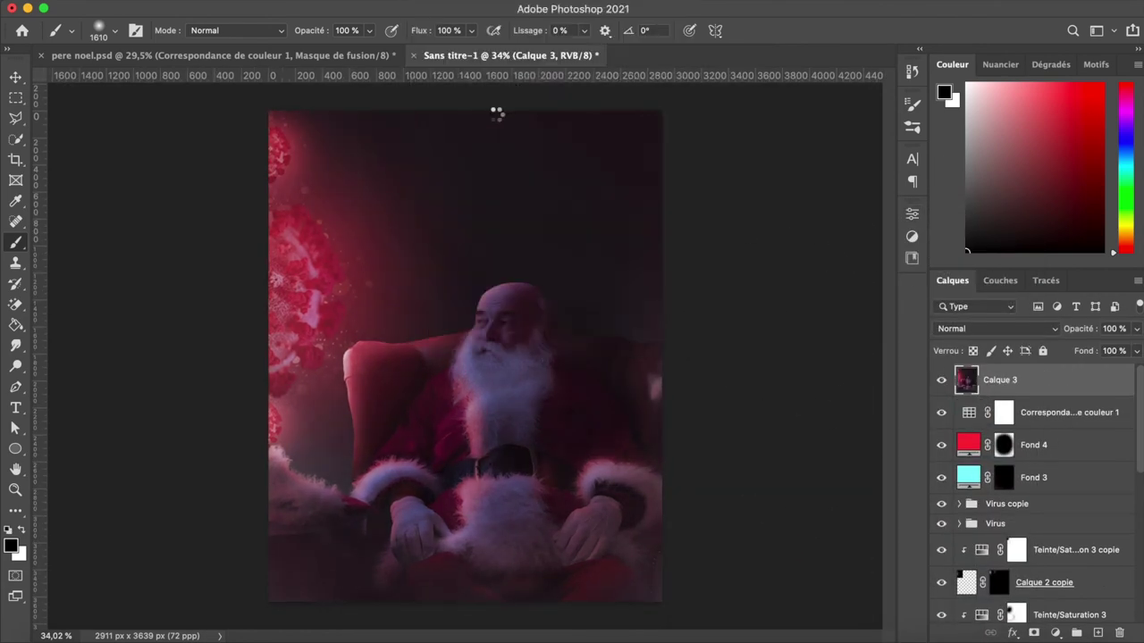
pyautogui.moveTo(912, 302); pyautogui.dragTo(907, 308)
# Pull the curve's darks to -18, set sharpening to 112, and shift yellow and magenta hues
pyautogui.scroll(-5, 911, 356)
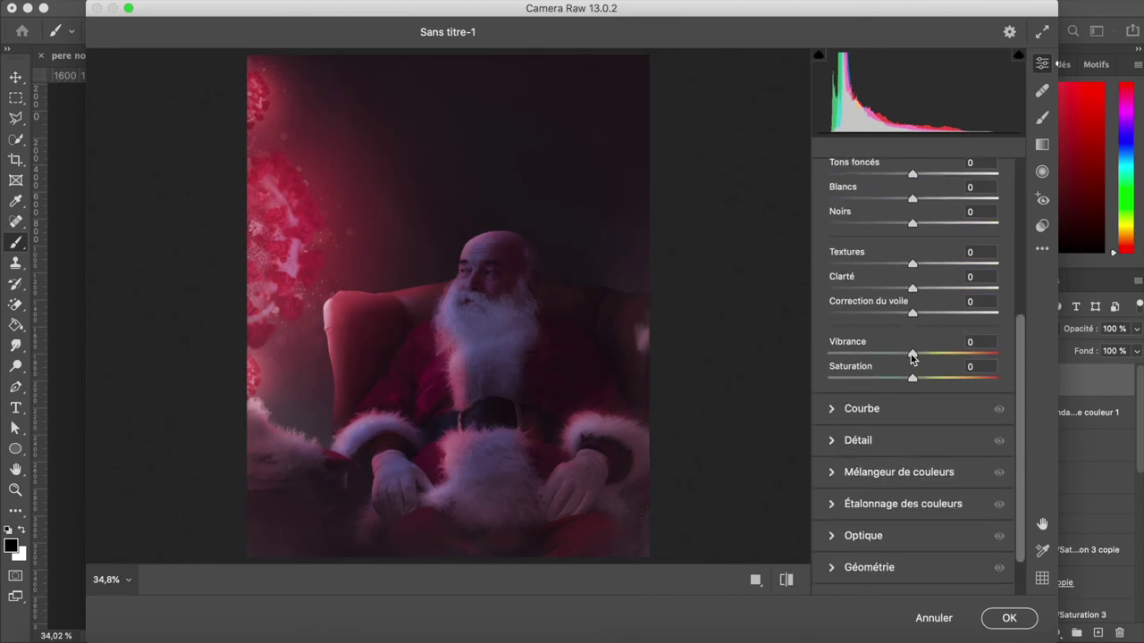
pyautogui.click(913, 407)
pyautogui.moveTo(889, 332); pyautogui.dragTo(906, 311)
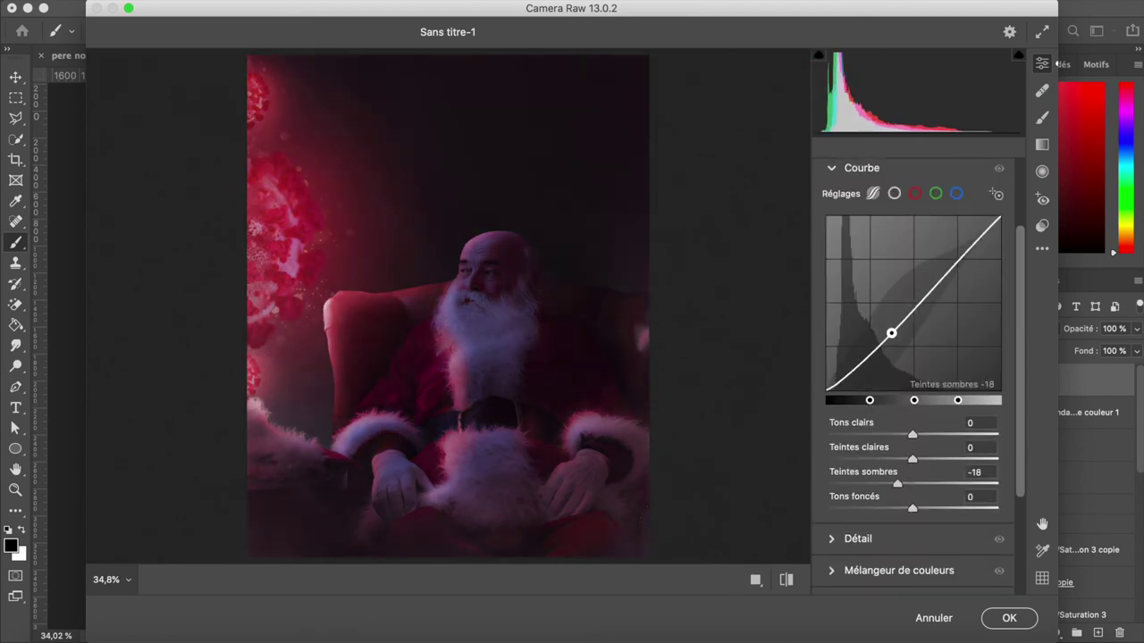
pyautogui.click(858, 539)
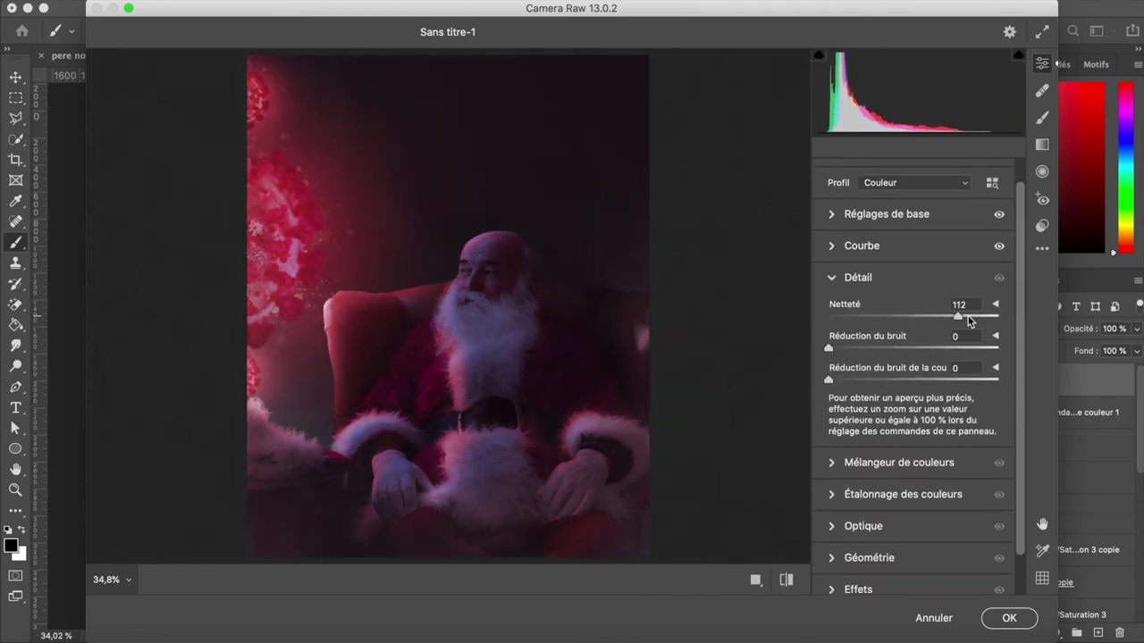
pyautogui.click(899, 472)
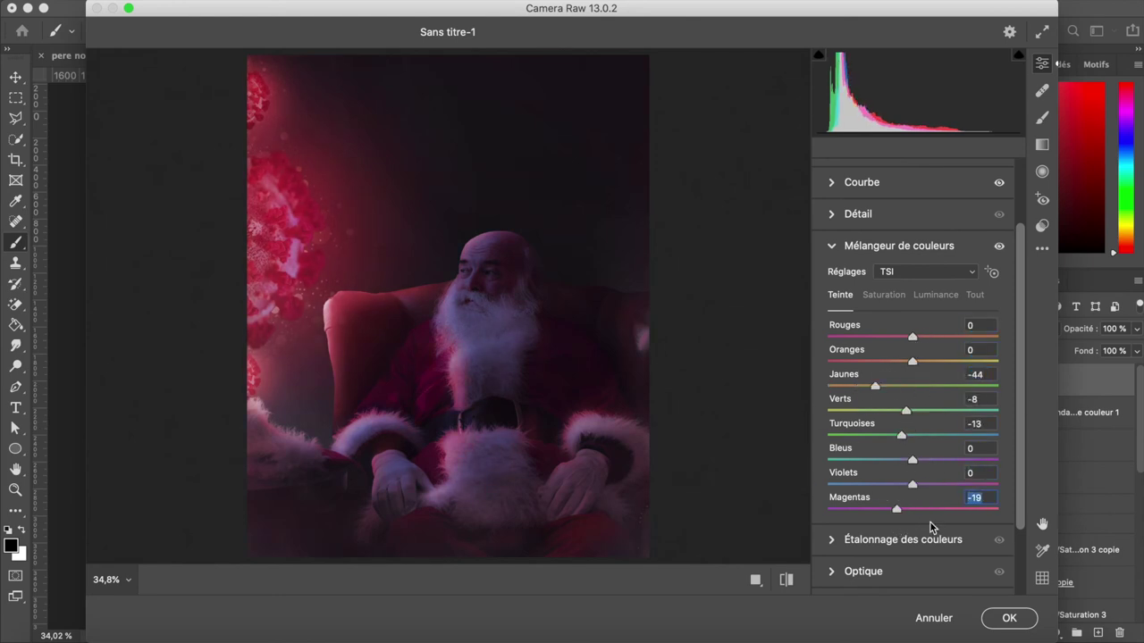
# Push the shadows toward red, add grain 17, and set red primary saturation to -14
pyautogui.click(902, 538)
pyautogui.moveTo(862, 436); pyautogui.dragTo(874, 435)
pyautogui.moveTo(857, 483); pyautogui.dragTo(858, 497)
pyautogui.scroll(-2, 912, 402)
pyautogui.click(869, 580)
pyautogui.click(856, 542)
pyautogui.click(871, 560)
pyautogui.scroll(-3, 911, 403)
pyautogui.moveTo(911, 430); pyautogui.dragTo(900, 430)
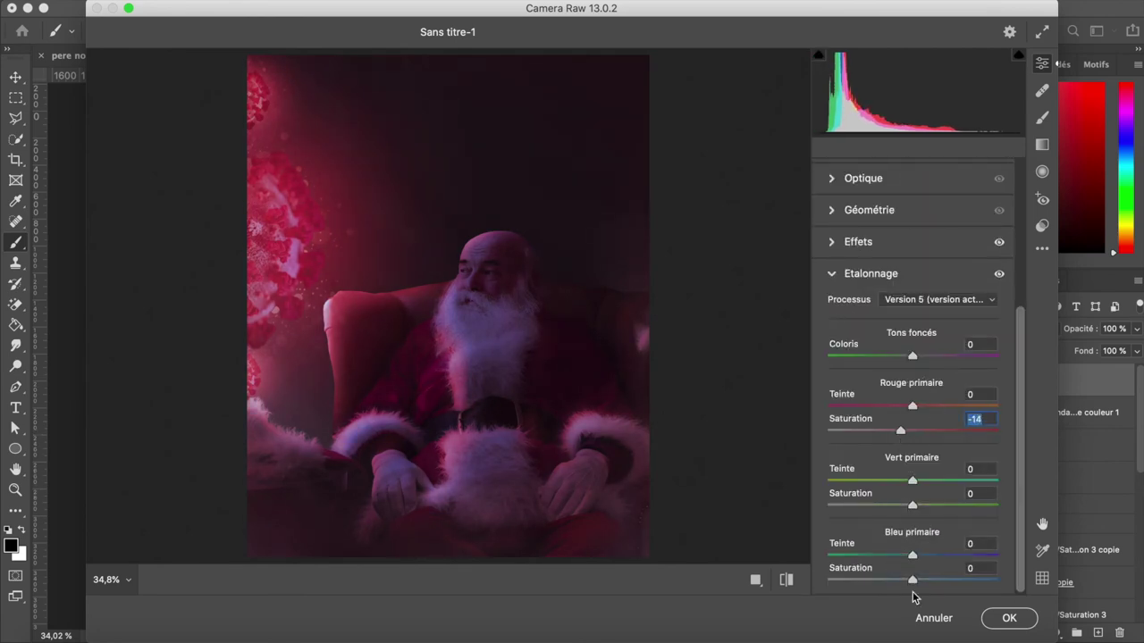